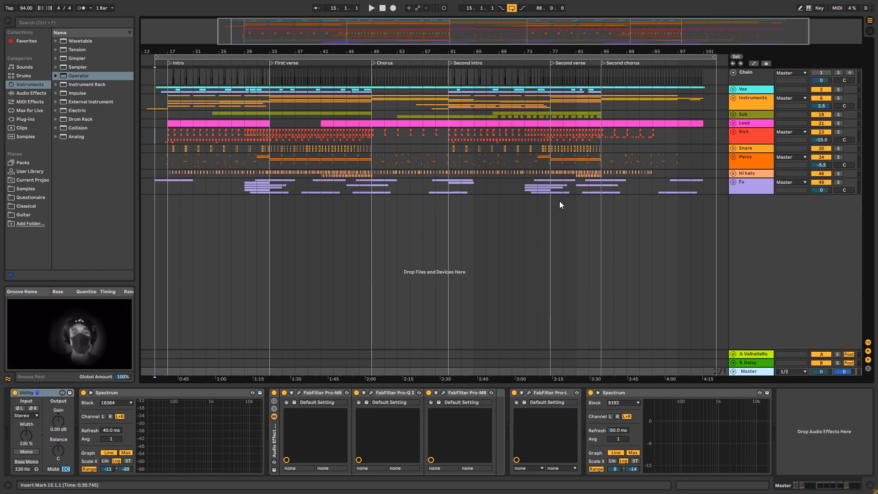
Expand the Vox group, place the insert marker at the Intro's start, and solo the main vocal track, number 3.
{"action": "left_click", "coordinate": [734, 90]}
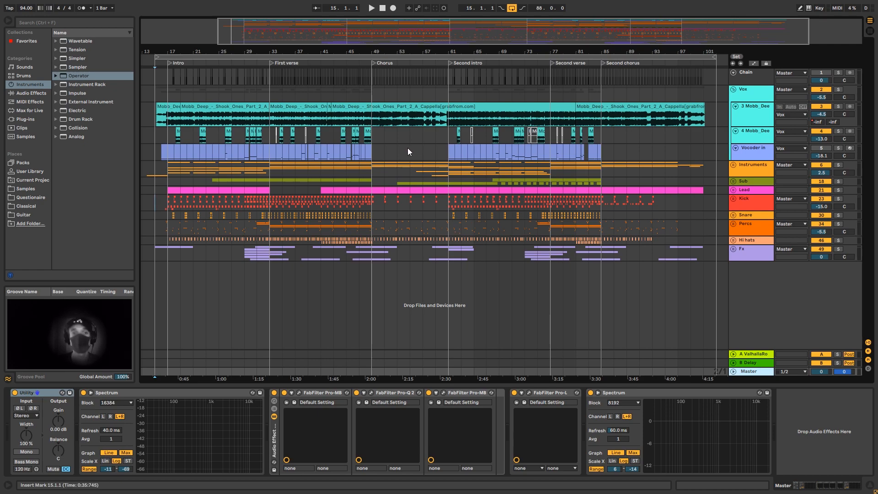
{"action": "left_click", "coordinate": [166, 122]}
{"action": "left_click", "coordinate": [168, 121]}
{"action": "left_click", "coordinate": [839, 107]}
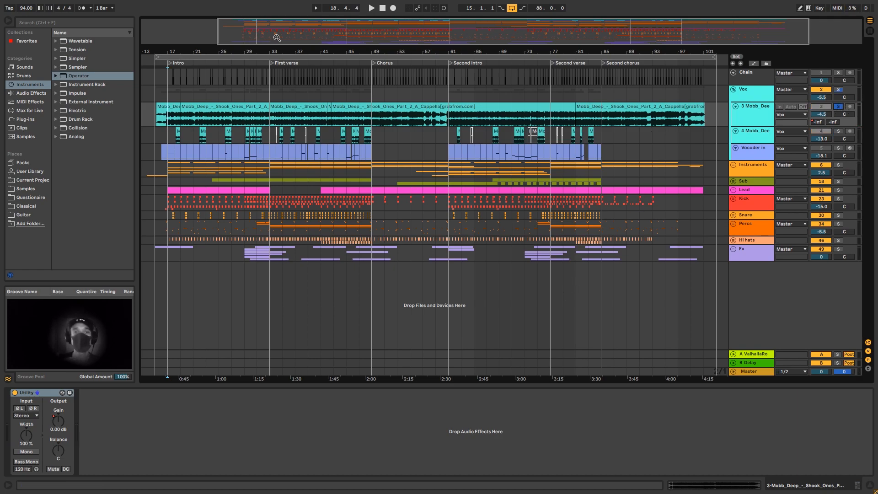
Enlarge vocal track 4 and inspect the external carrier and audio source settings of its first Vocoder.
{"action": "left_click_drag", "start_coordinate": [276, 37], "coordinate": [324, 64]}
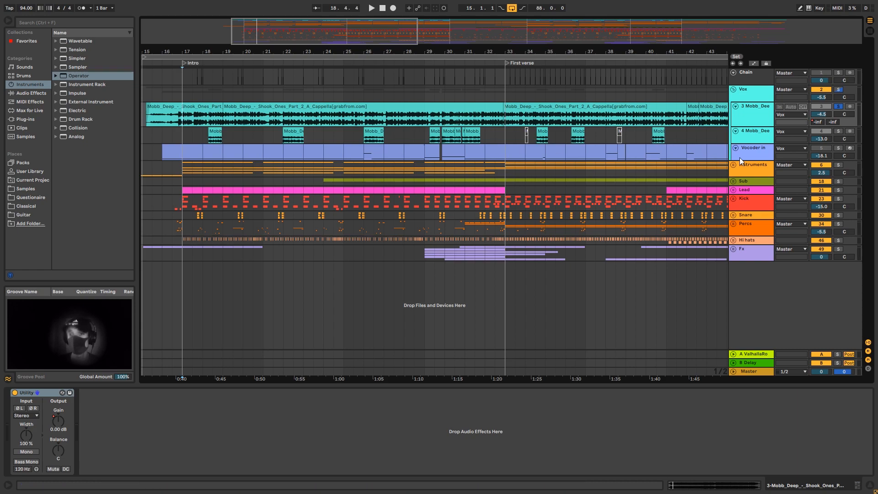
{"action": "left_click_drag", "start_coordinate": [750, 144], "coordinate": [750, 158]}
{"action": "left_click", "coordinate": [758, 142]}
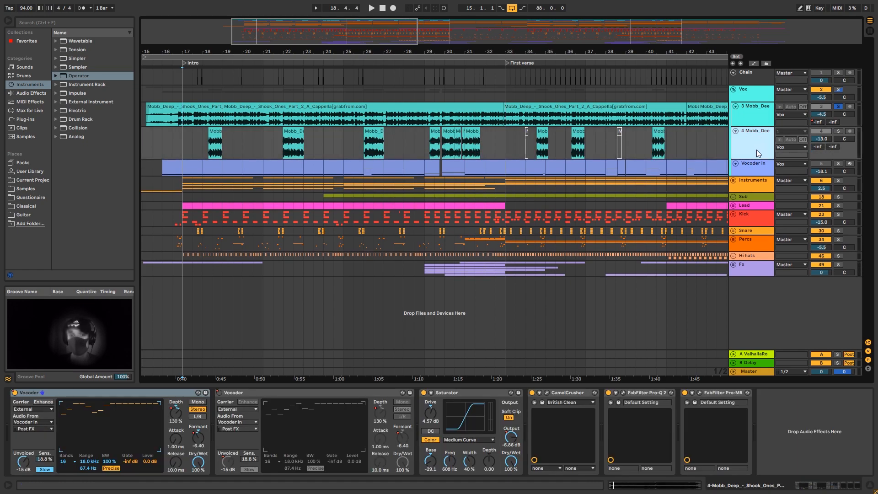
{"action": "left_click", "coordinate": [51, 410]}
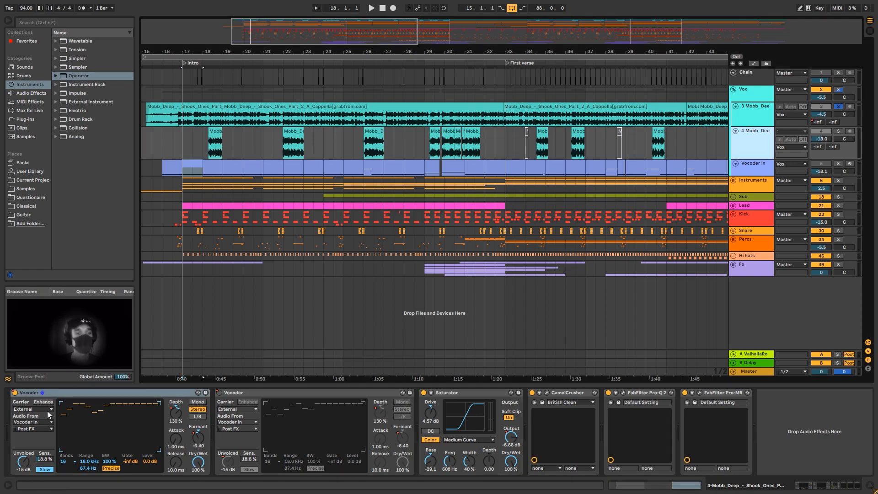
{"action": "left_click", "coordinate": [51, 410]}
{"action": "left_click", "coordinate": [38, 423]}
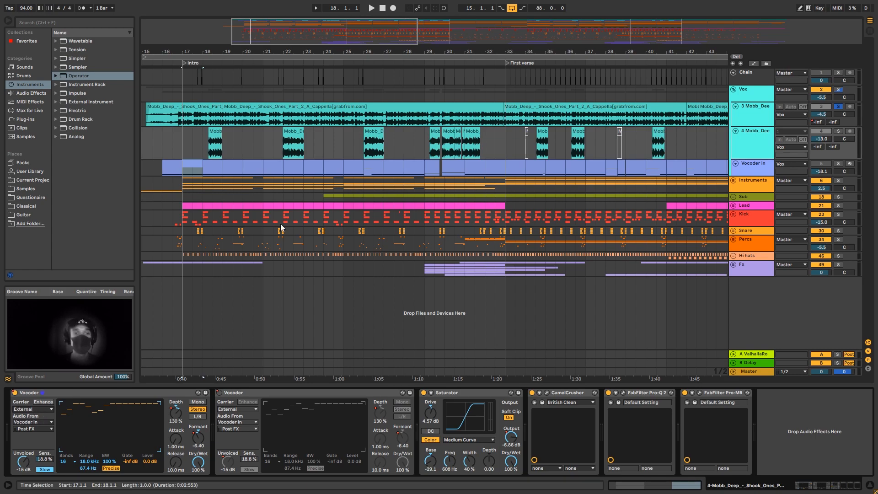
Solo the Vocoder in track, view its Serum patch, and audition the carrier from bar 17.
{"action": "left_click", "coordinate": [839, 163]}
{"action": "left_click", "coordinate": [740, 167]}
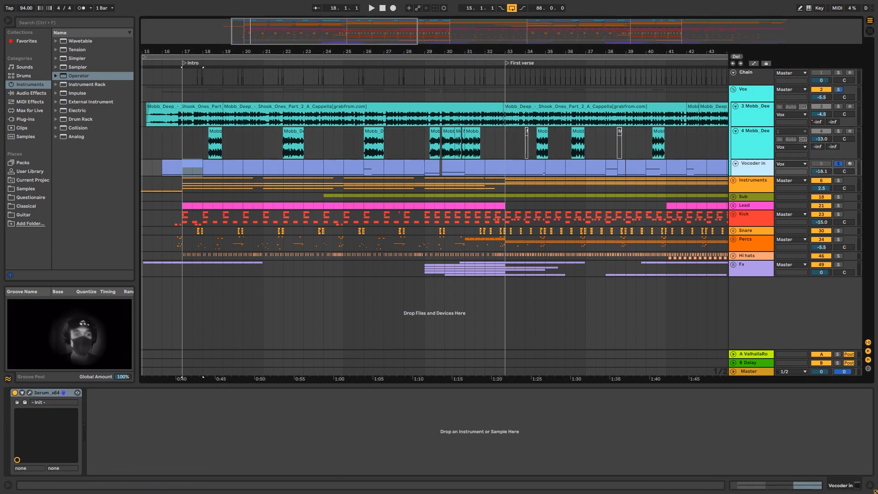
{"action": "left_click", "coordinate": [30, 392]}
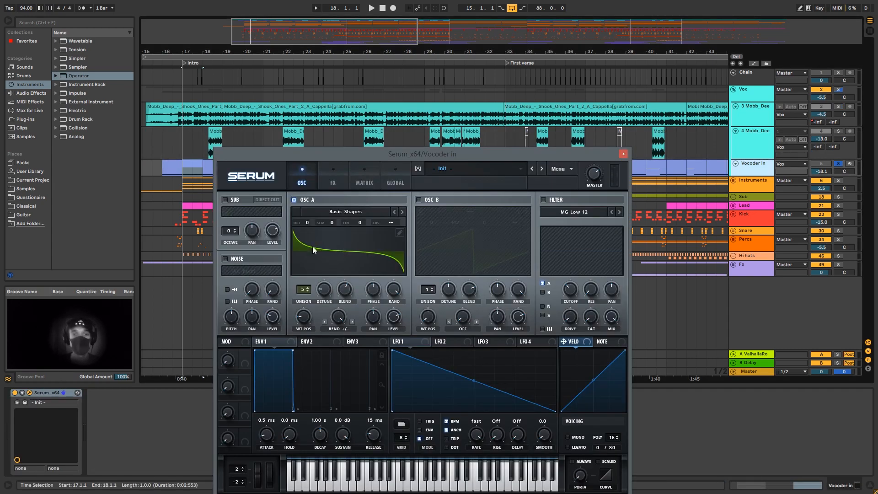
{"action": "left_click", "coordinate": [623, 154]}
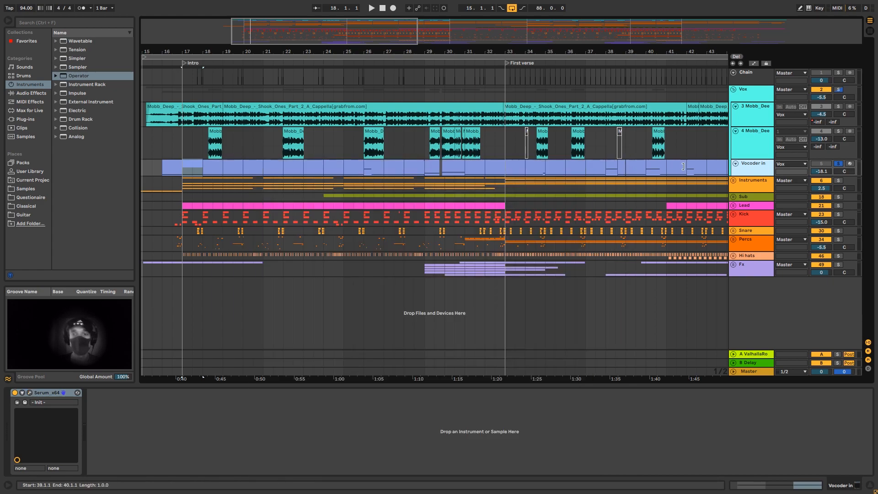
{"action": "key", "text": "space"}
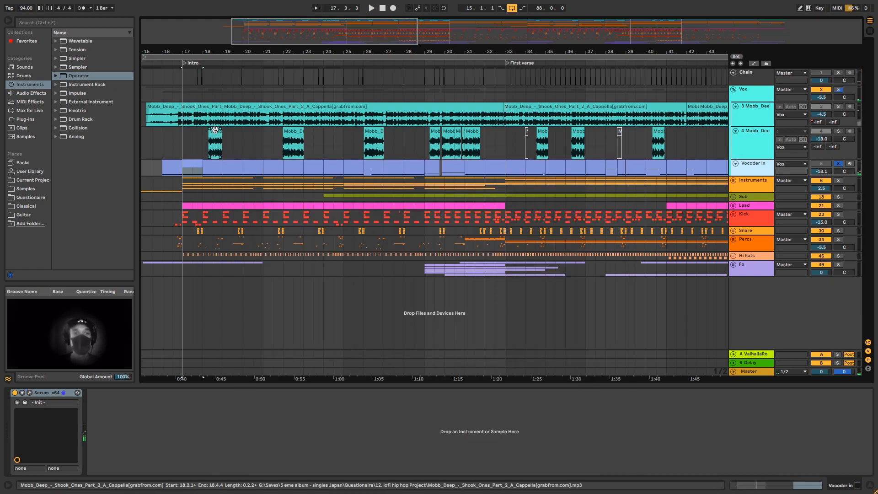
Solo vocal track 4 and audition its vocoded clips around bars 18, 22 and 29.
{"action": "left_click", "coordinate": [840, 129]}
{"action": "left_click", "coordinate": [839, 130]}
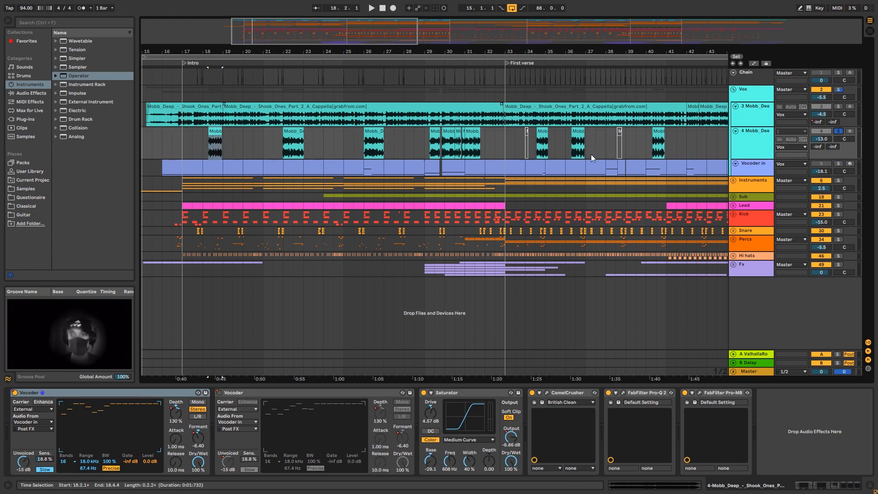
{"action": "key", "text": "space"}
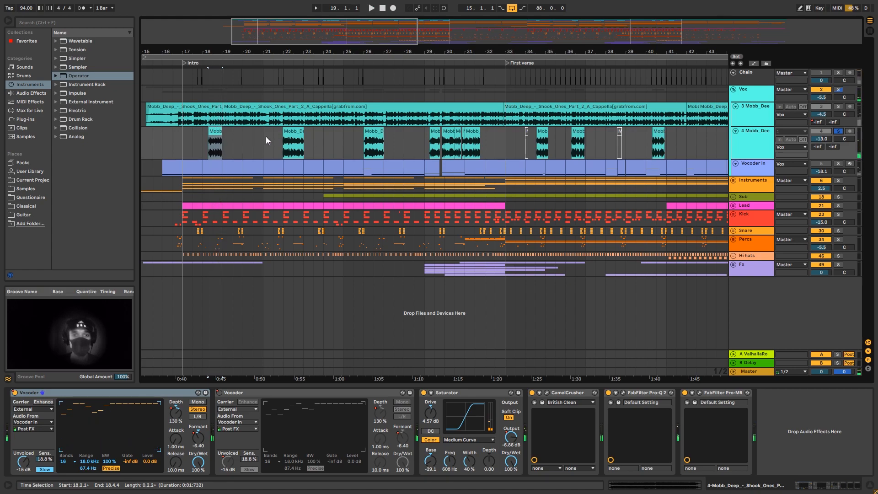
{"action": "left_click", "coordinate": [293, 137]}
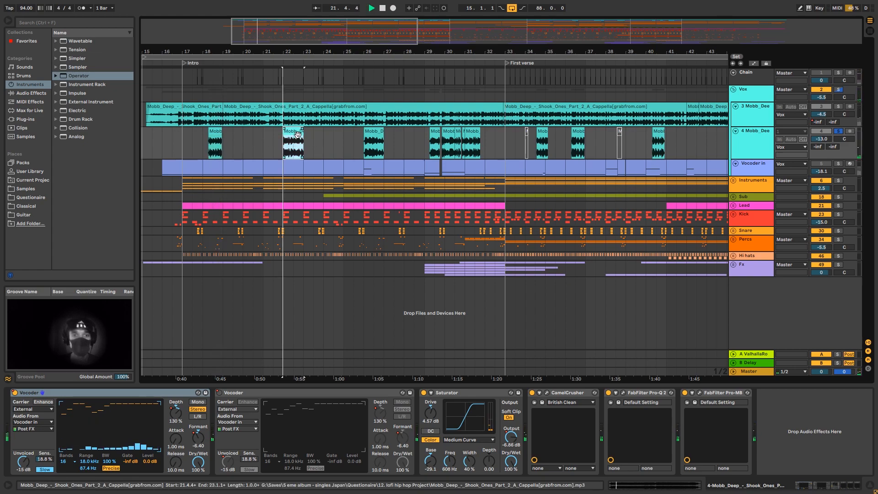
{"action": "left_click", "coordinate": [432, 138]}
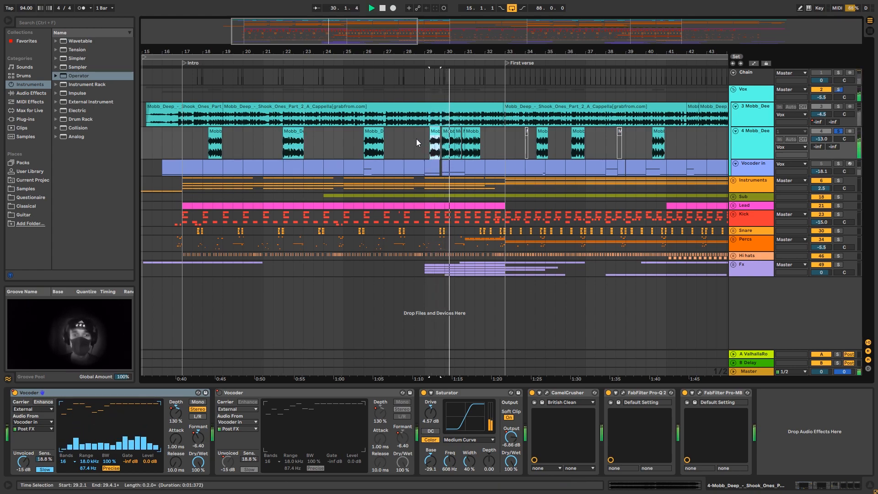
{"action": "key", "text": "space"}
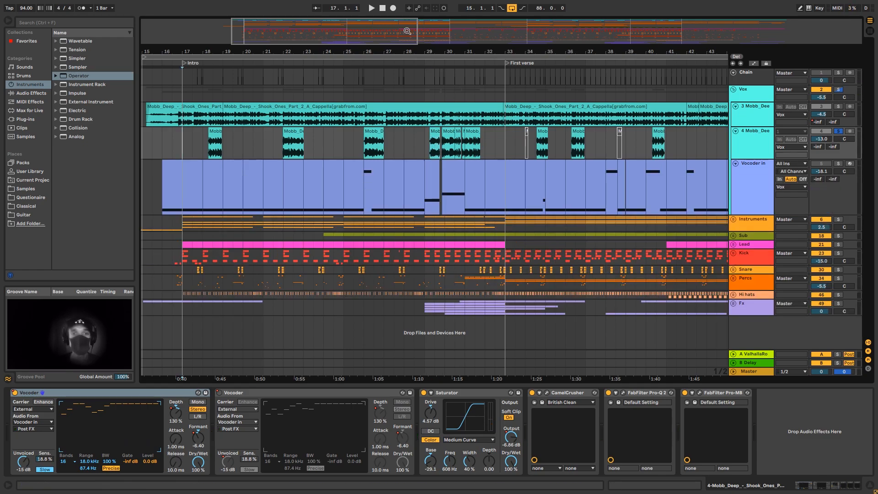
Expand the Instruments group and highlight its clips from bar 15 to bar 100 across the whole arrangement.
{"action": "mouse_move", "coordinate": [407, 31]}
{"action": "left_mouse_down"}
{"action": "mouse_move", "coordinate": [430, 19]}
{"action": "mouse_move", "coordinate": [660, 17]}
{"action": "mouse_move", "coordinate": [492, 17]}
{"action": "left_mouse_up"}
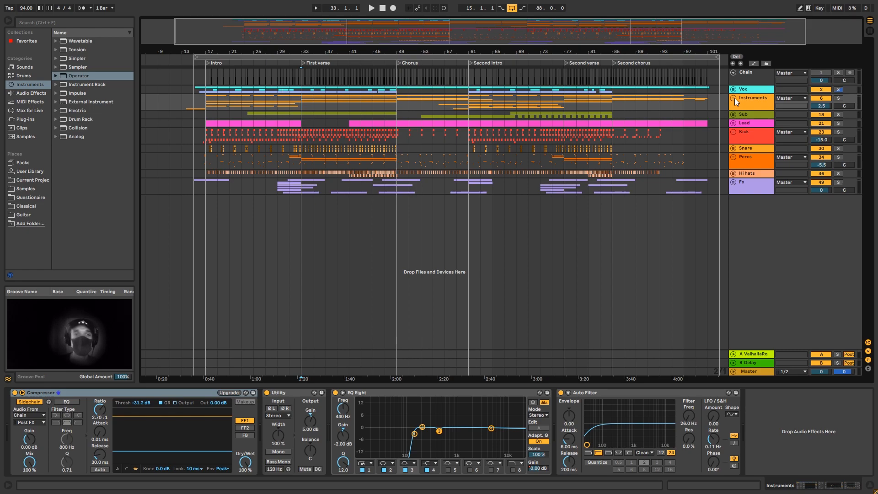
{"action": "left_click", "coordinate": [734, 98]}
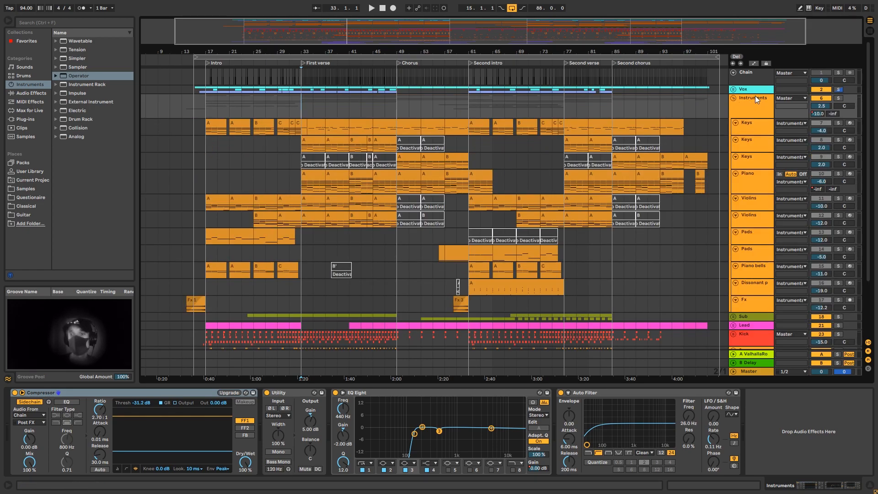
{"action": "left_click_drag", "start_coordinate": [193, 117], "coordinate": [703, 284]}
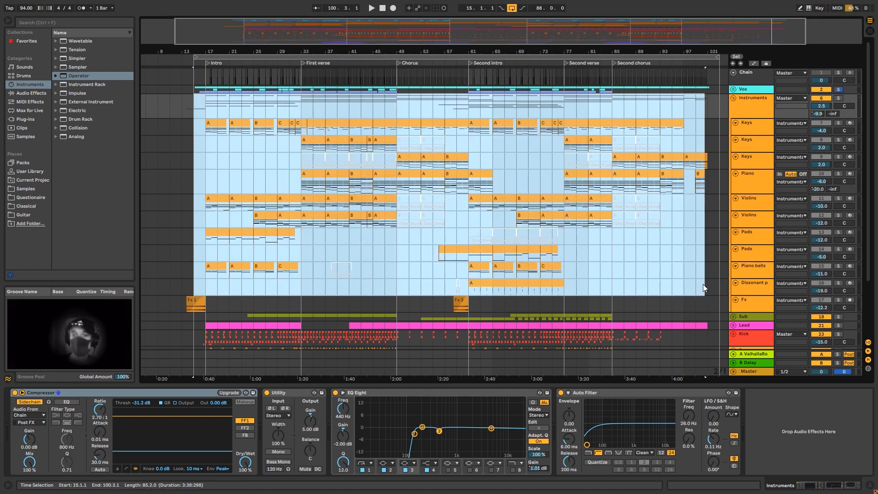
{"action": "left_click", "coordinate": [704, 284]}
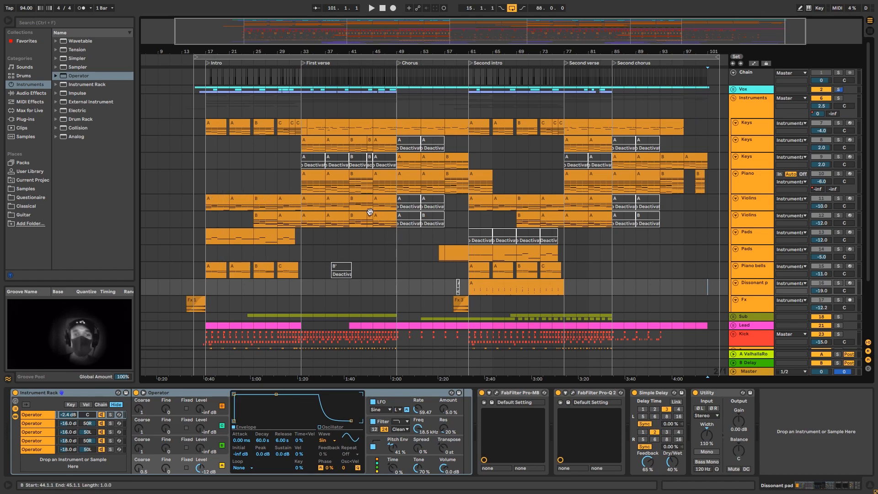
Inspect the A, B and C clips of the first Keys track in the Intro.
{"action": "left_click", "coordinate": [217, 123]}
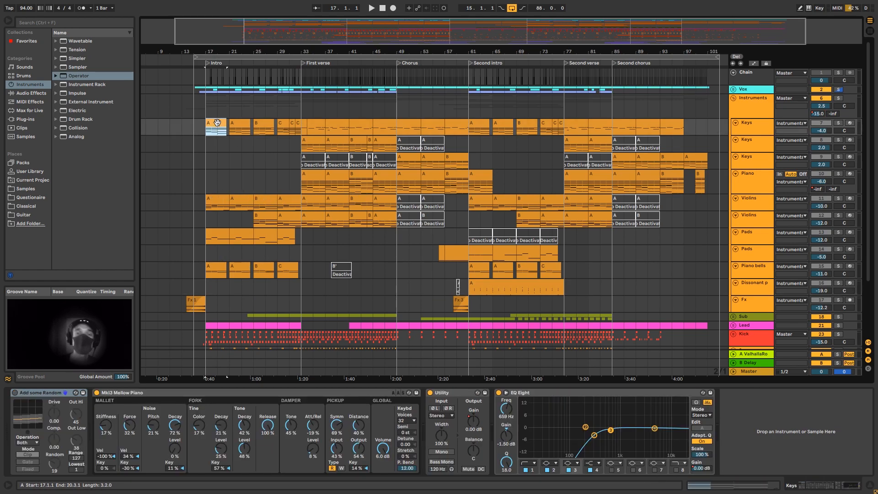
{"action": "left_click", "coordinate": [263, 123]}
{"action": "left_click", "coordinate": [283, 123]}
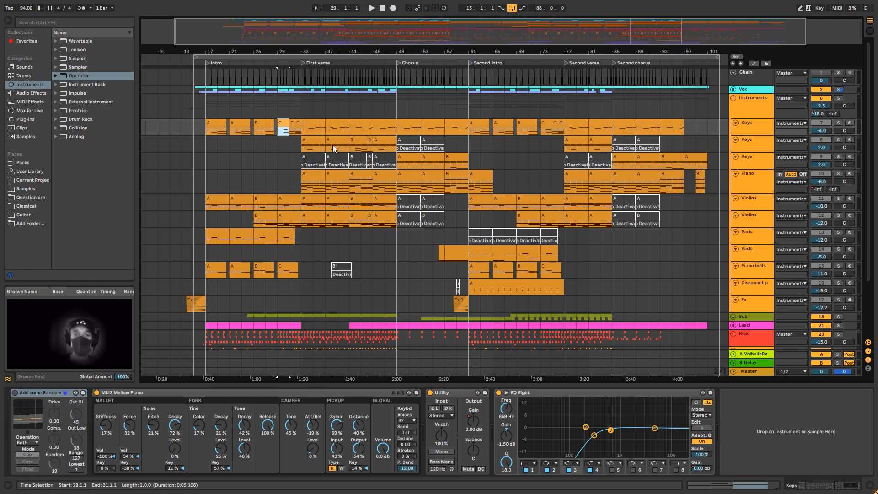
{"action": "left_click", "coordinate": [216, 123]}
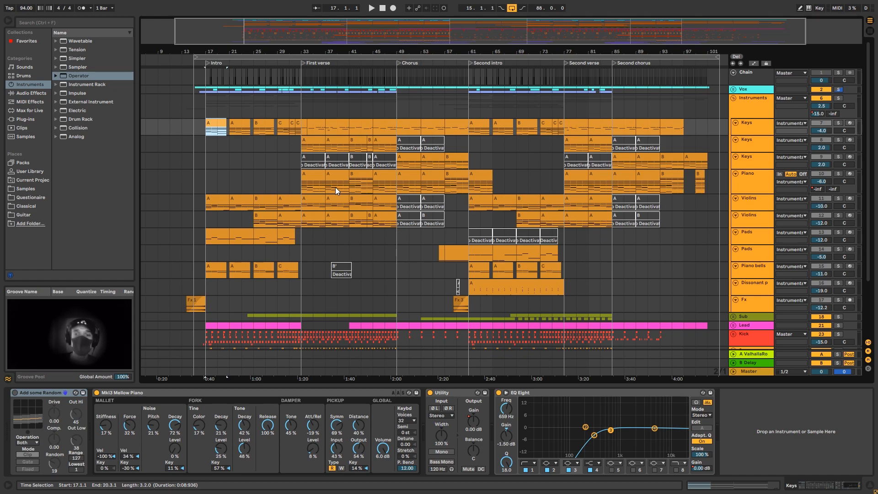
Inspect the deactivated clips of the third Keys track in the First verse and of both Violins tracks in the Chorus.
{"action": "left_click", "coordinate": [314, 158]}
{"action": "left_click", "coordinate": [375, 159]}
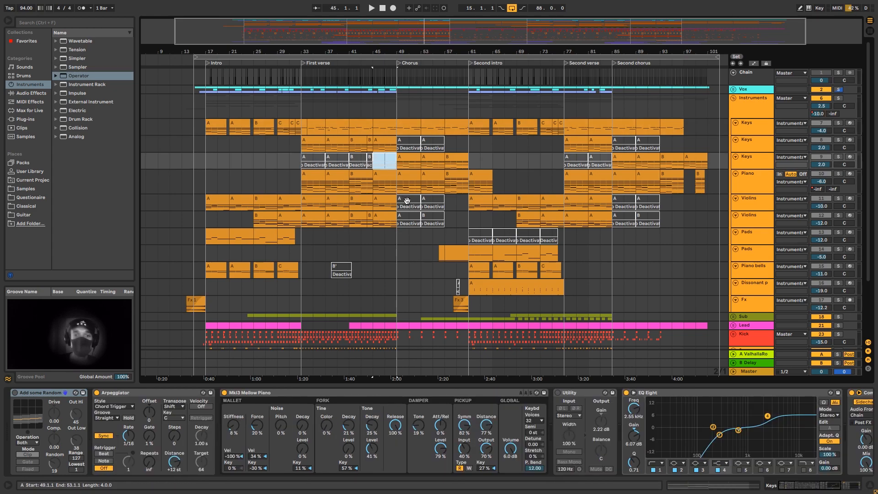
{"action": "left_click", "coordinate": [413, 218]}
{"action": "left_click", "coordinate": [432, 201]}
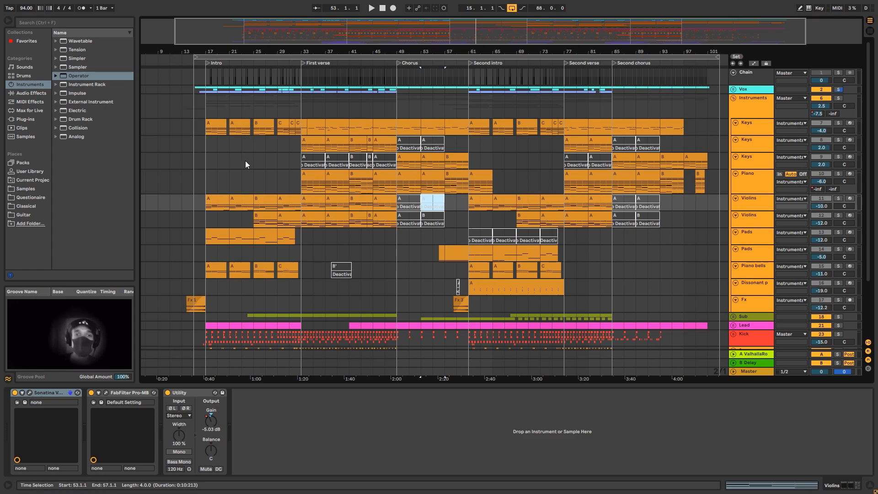
Solo the first Pads track, audition its Intro clip, and highlight its empty range across the Chorus, bars 49 to 61.
{"action": "left_click", "coordinate": [215, 237]}
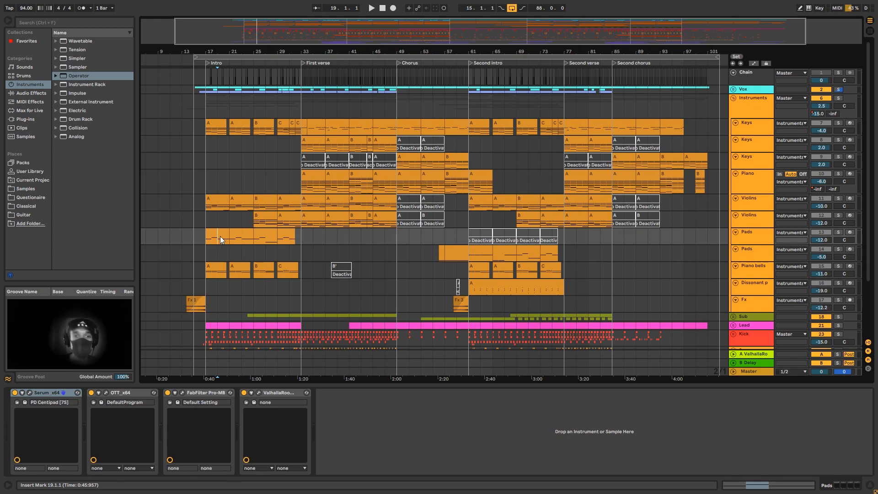
{"action": "left_click", "coordinate": [839, 232]}
{"action": "key", "text": "space"}
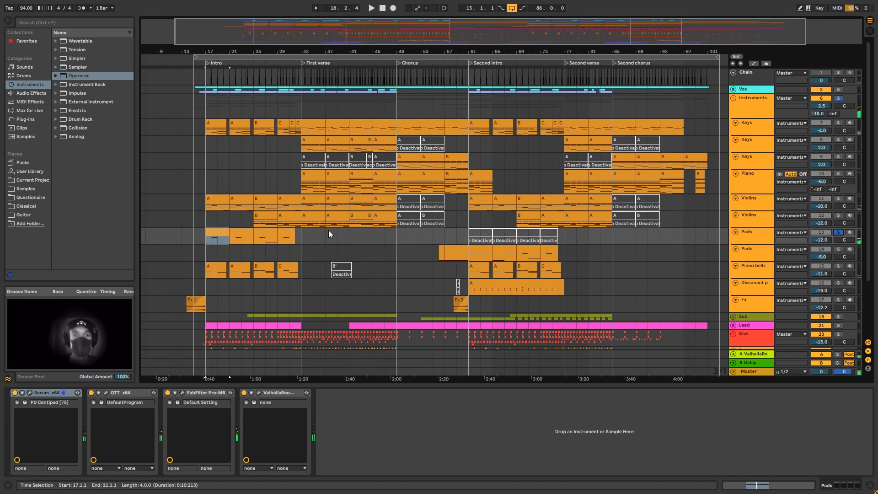
{"action": "left_click_drag", "start_coordinate": [311, 235], "coordinate": [454, 237]}
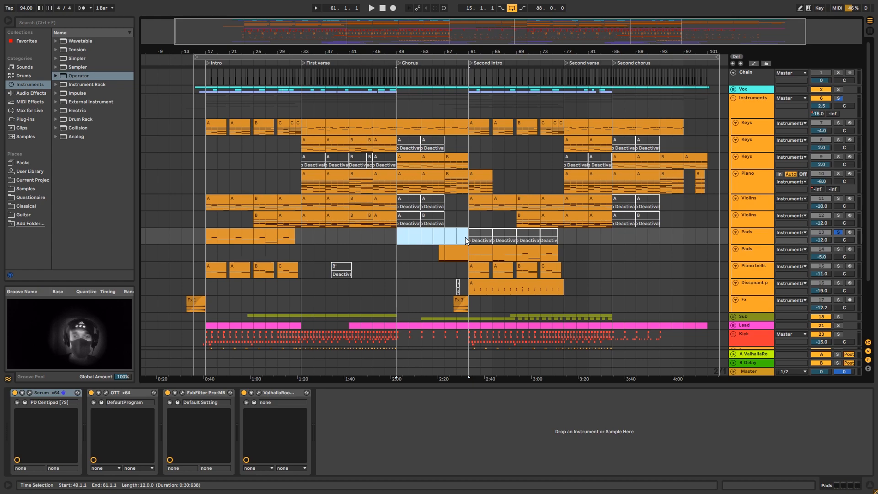
Check the first Keys track at the Chorus and Intro, and the second Keys track at the First verse.
{"action": "left_click", "coordinate": [759, 133]}
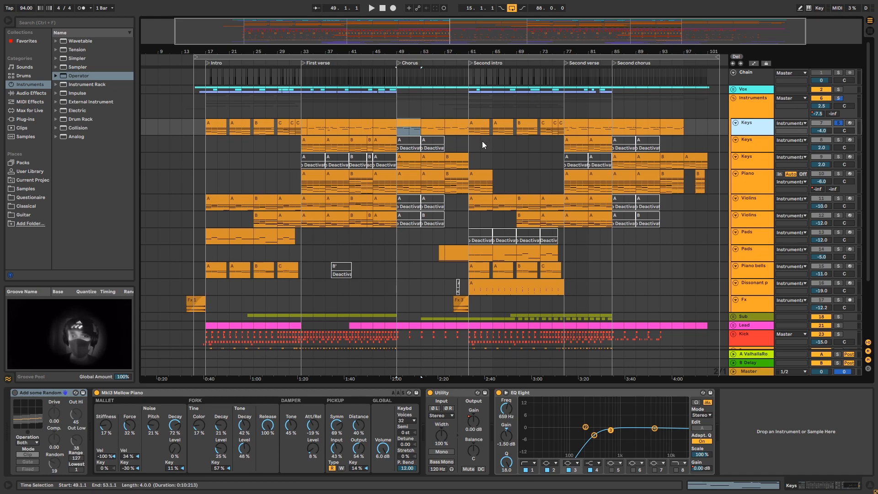
{"action": "left_click", "coordinate": [207, 123]}
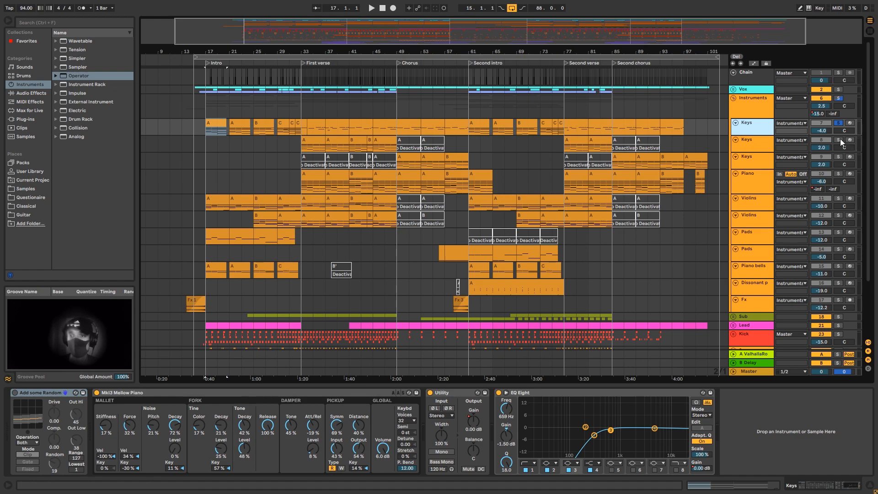
{"action": "left_click", "coordinate": [317, 143]}
Solo and enlarge the third Keys track, and audition its A clip at the start of the Chorus.
{"action": "left_click", "coordinate": [409, 163]}
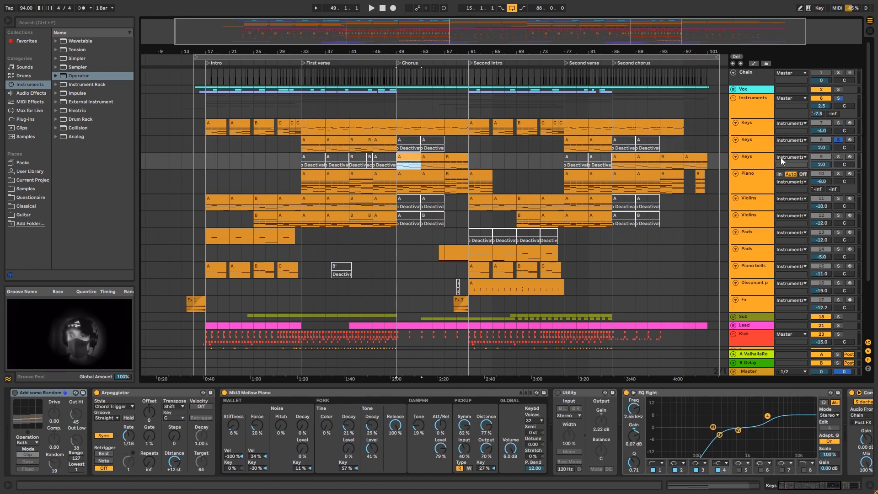
{"action": "left_click_drag", "start_coordinate": [752, 169], "coordinate": [753, 185]}
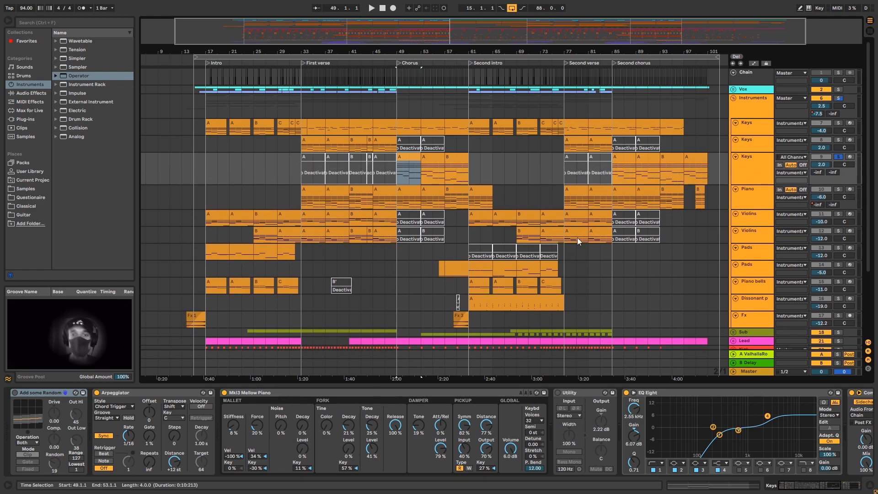
{"action": "key", "text": "space"}
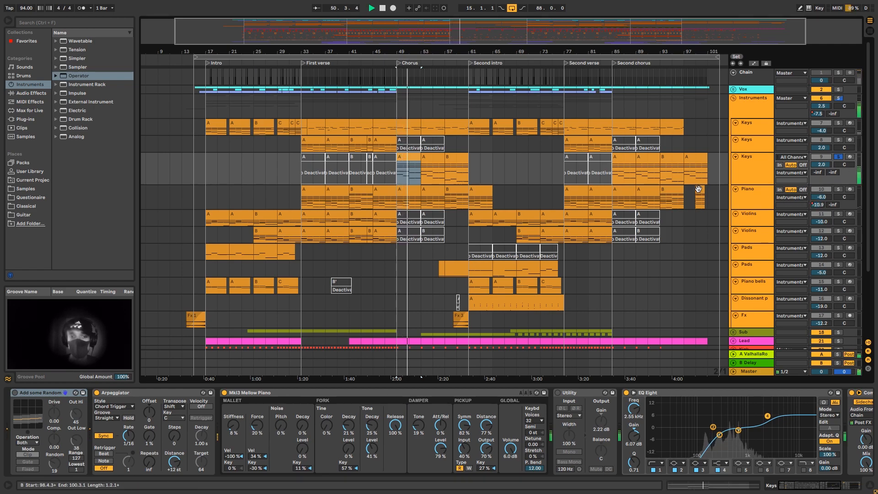
{"action": "key", "text": "space"}
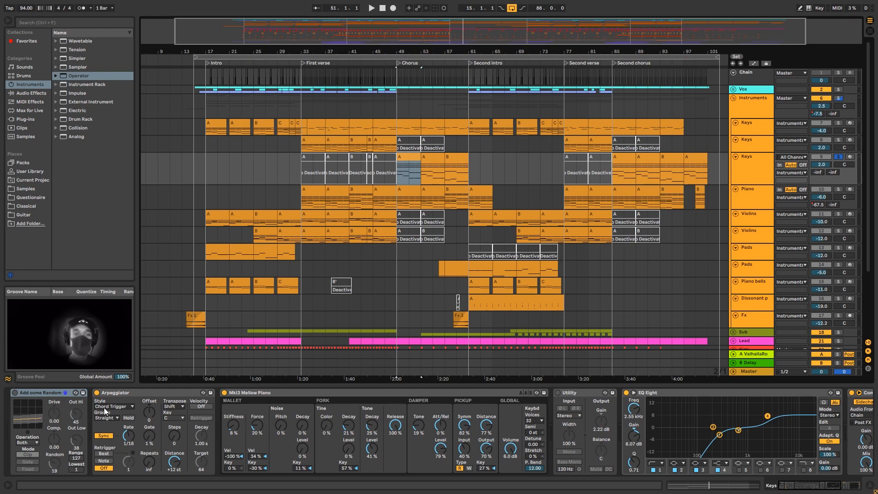
Look over the third Keys track's device chain and display the Piano track's devices.
{"action": "mouse_move", "coordinate": [816, 485]}
{"action": "left_mouse_down"}
{"action": "mouse_move", "coordinate": [853, 487]}
{"action": "mouse_move", "coordinate": [824, 488]}
{"action": "left_mouse_up"}
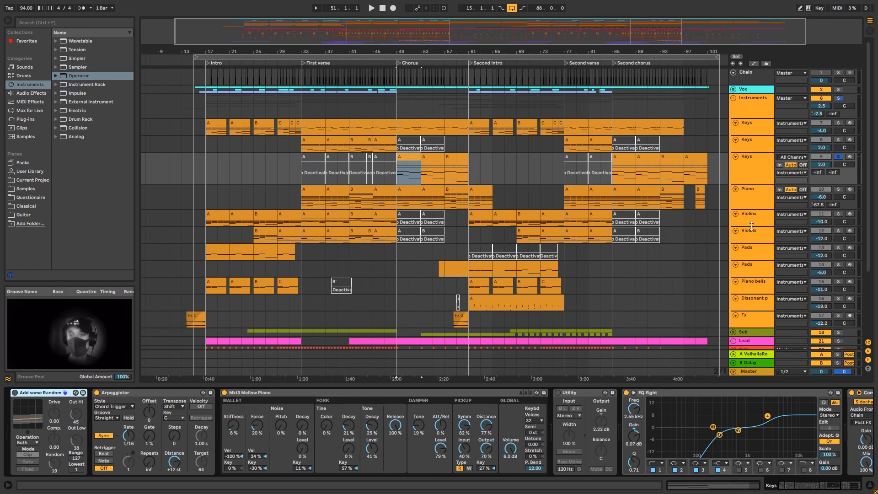
{"action": "left_click", "coordinate": [755, 201]}
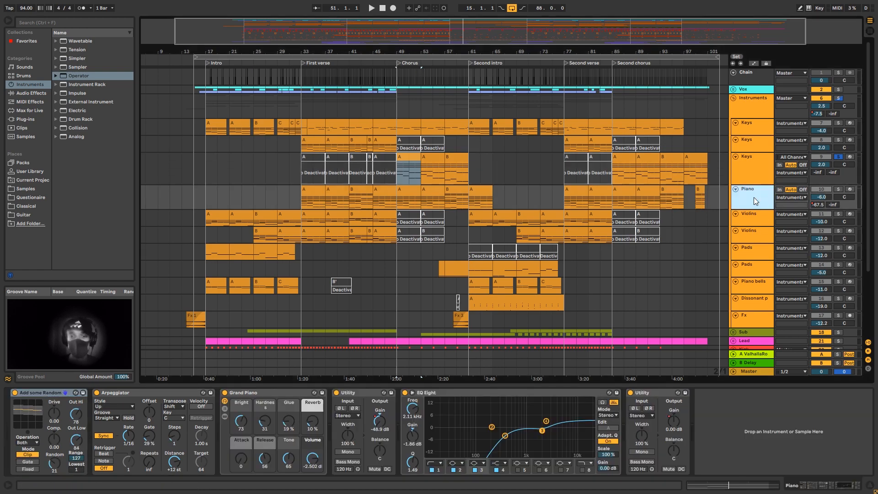
Solo the Piano track and audition its A clip at the start of the Chorus, bars 49 to 53.
{"action": "left_click", "coordinate": [359, 192]}
{"action": "left_click", "coordinate": [316, 192]}
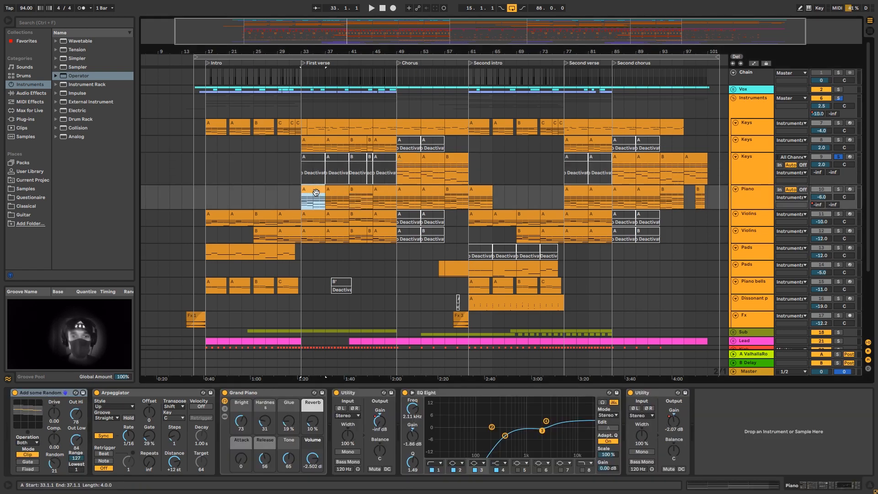
{"action": "left_click", "coordinate": [408, 190]}
{"action": "left_click", "coordinate": [838, 189]}
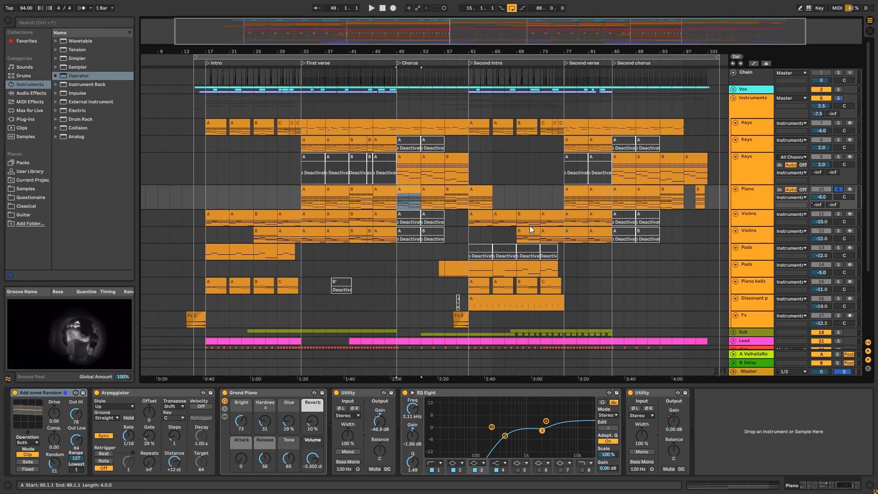
{"action": "key", "text": "space"}
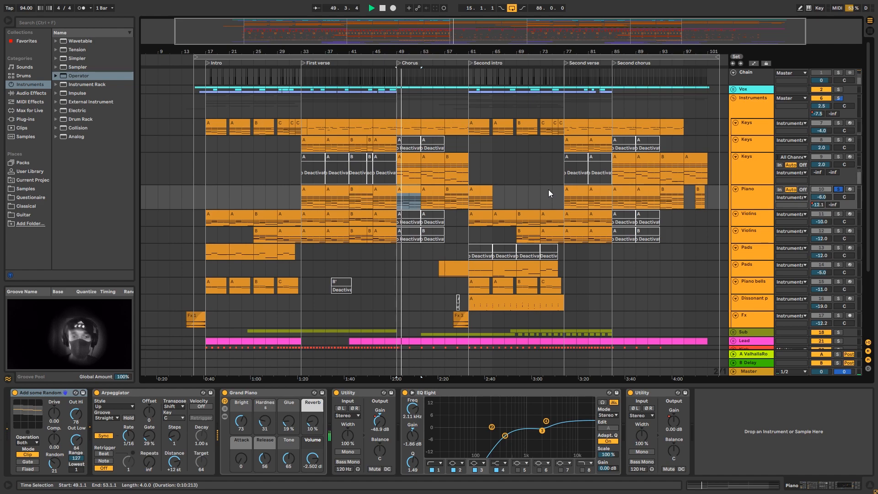
{"action": "key", "text": "space"}
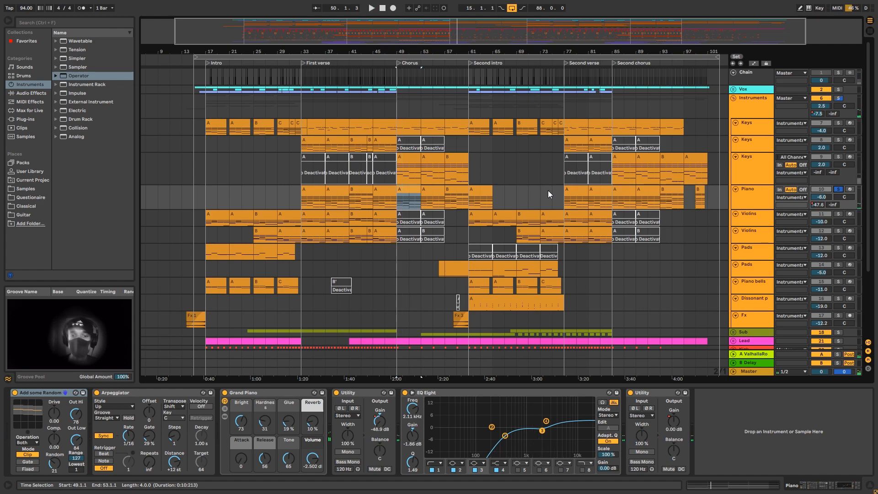
Show the Piano track's Utility Gain automation in an enlarged lane around the Chorus, and display its A-Valhalla send automation.
{"action": "right_click", "coordinate": [377, 421]}
{"action": "left_click", "coordinate": [398, 427]}
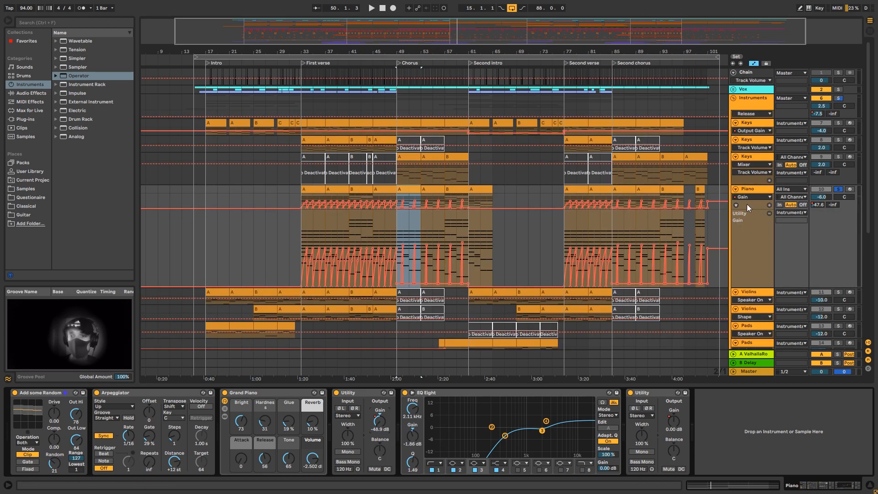
{"action": "left_click_drag", "start_coordinate": [749, 210], "coordinate": [749, 241]}
{"action": "mouse_move", "coordinate": [411, 20]}
{"action": "left_mouse_down"}
{"action": "mouse_move", "coordinate": [409, 45]}
{"action": "mouse_move", "coordinate": [410, 25]}
{"action": "left_mouse_up"}
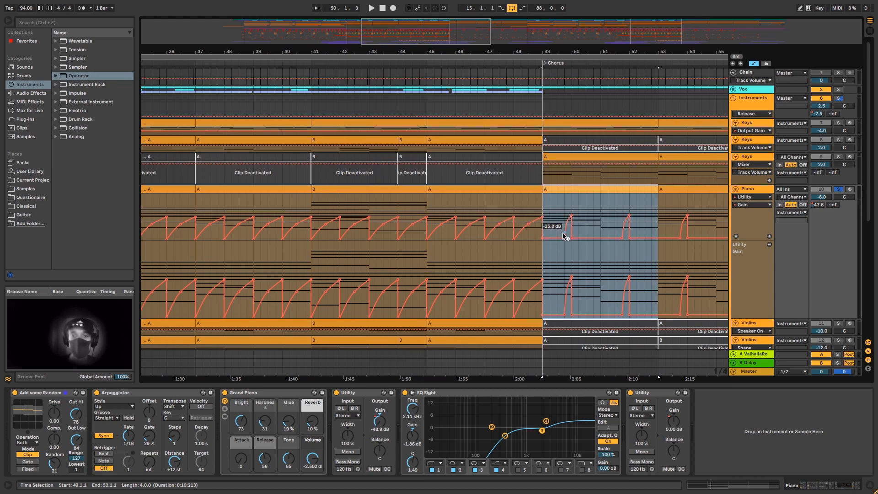
{"action": "left_click", "coordinate": [819, 206]}
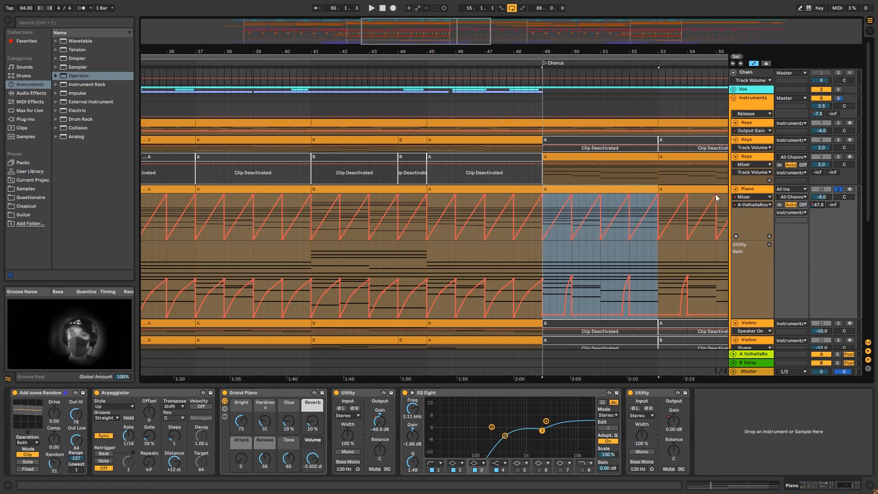
Audition the last Piano clip of the First verse, bars 45 to 49, then unsolo the track and hide the automation.
{"action": "left_click", "coordinate": [469, 190]}
{"action": "key", "text": "space"}
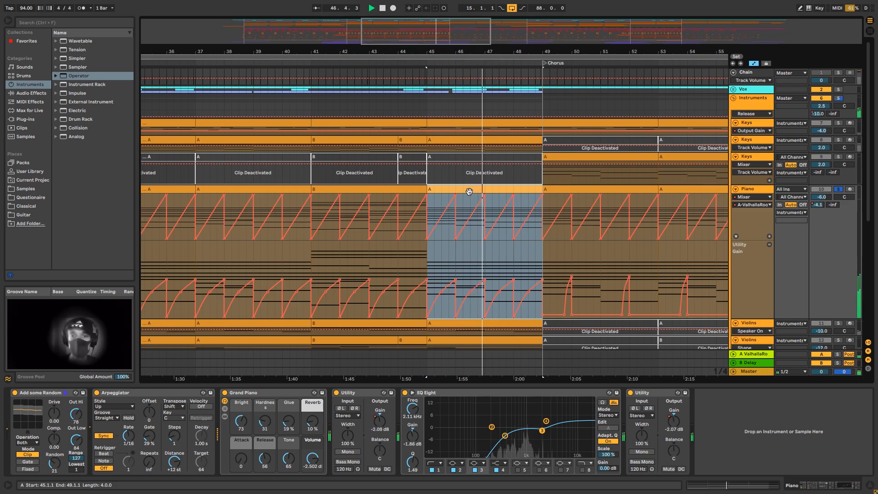
{"action": "key", "text": "space"}
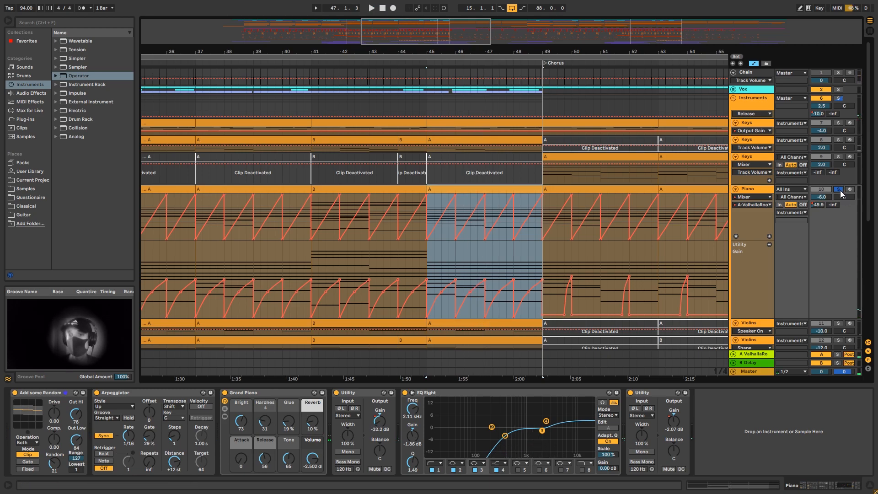
{"action": "key", "text": "a"}
{"action": "left_click_drag", "start_coordinate": [767, 239], "coordinate": [766, 207]}
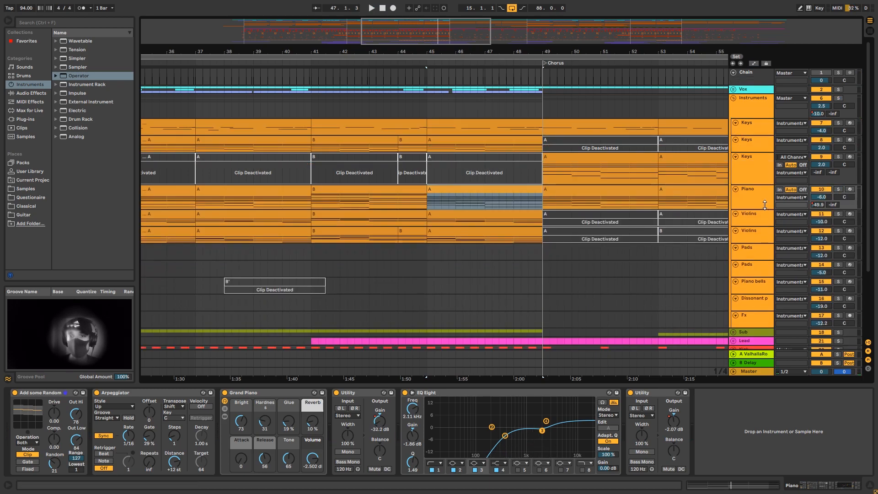
Display the first Violins track's devices, solo the track, and audition its A clip at the start of the First verse.
{"action": "left_click_drag", "start_coordinate": [441, 33], "coordinate": [440, 8]}
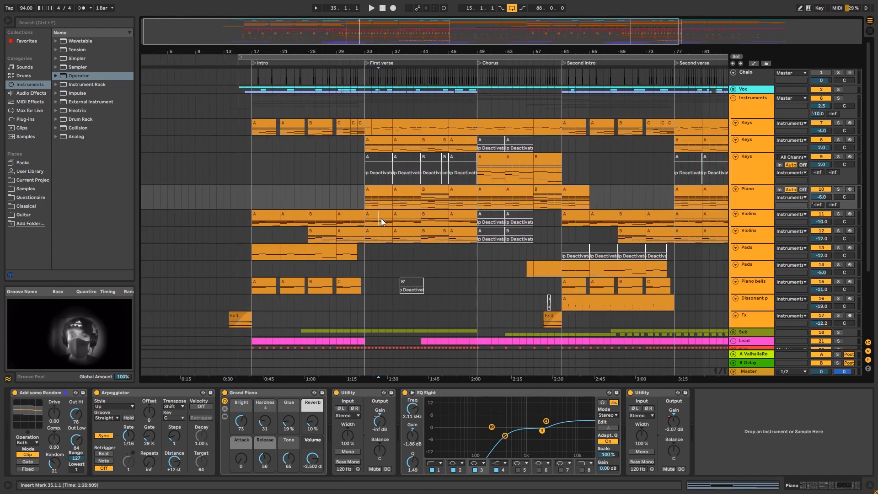
{"action": "left_click", "coordinate": [379, 216]}
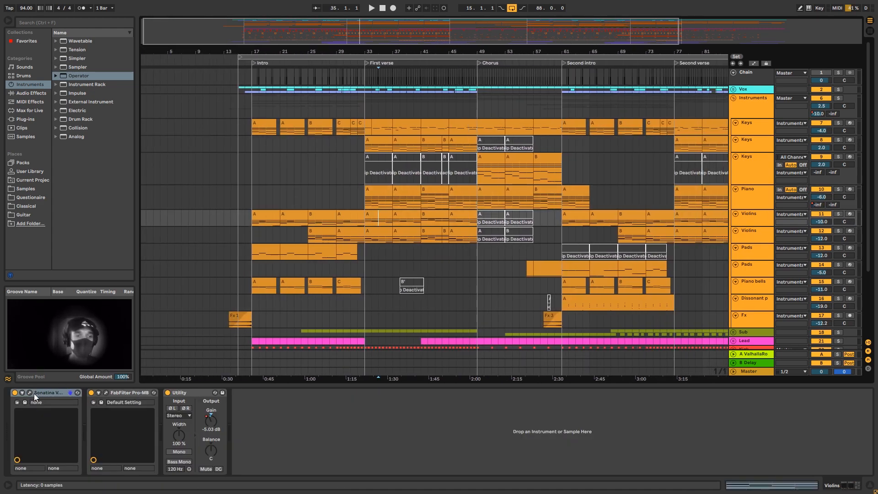
{"action": "left_click", "coordinate": [383, 214]}
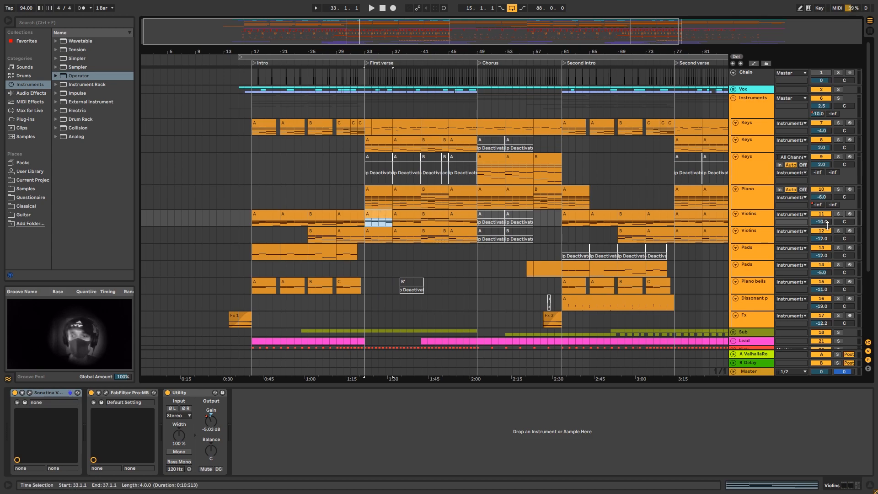
{"action": "left_click", "coordinate": [841, 214]}
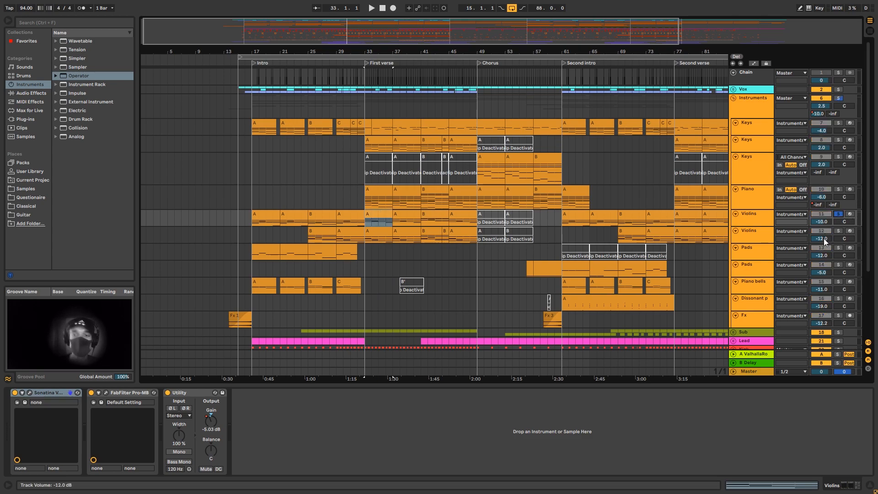
{"action": "key", "text": "space"}
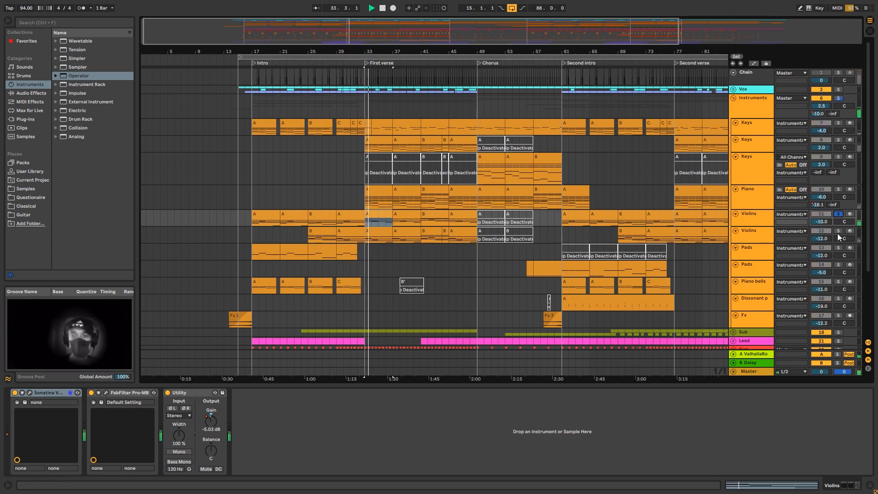
Solo the second Violins track, display its devices, and audition it from the start of the First verse.
{"action": "left_click", "coordinate": [839, 230]}
{"action": "key", "text": "space"}
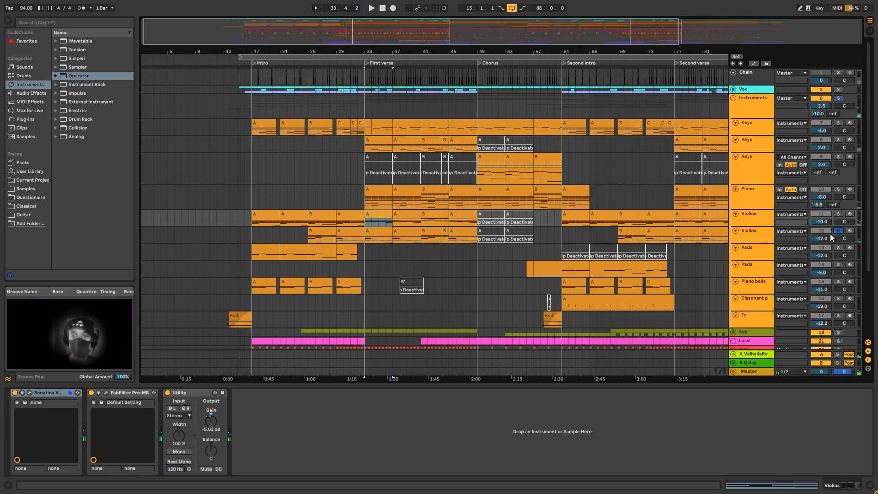
{"action": "left_click", "coordinate": [765, 234]}
{"action": "key", "text": "space"}
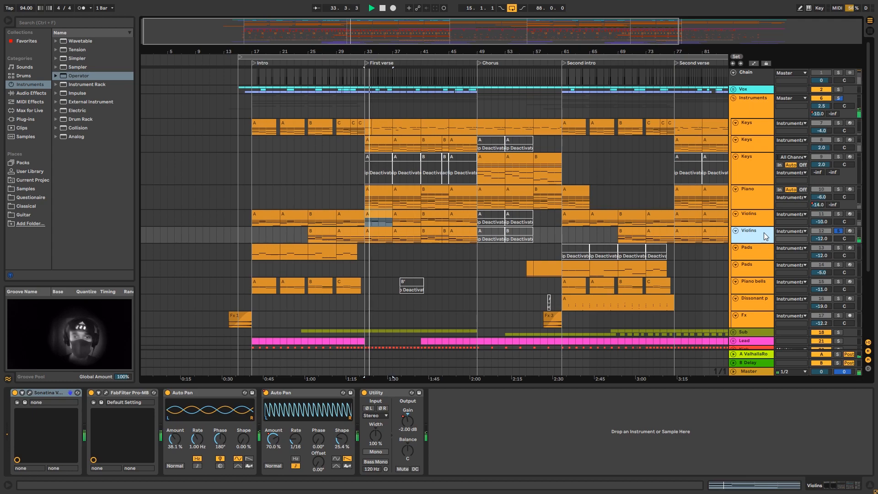
{"action": "key", "text": "space"}
Check the Violins, Piano and second Keys clips at the start of the First verse.
{"action": "left_click", "coordinate": [368, 238]}
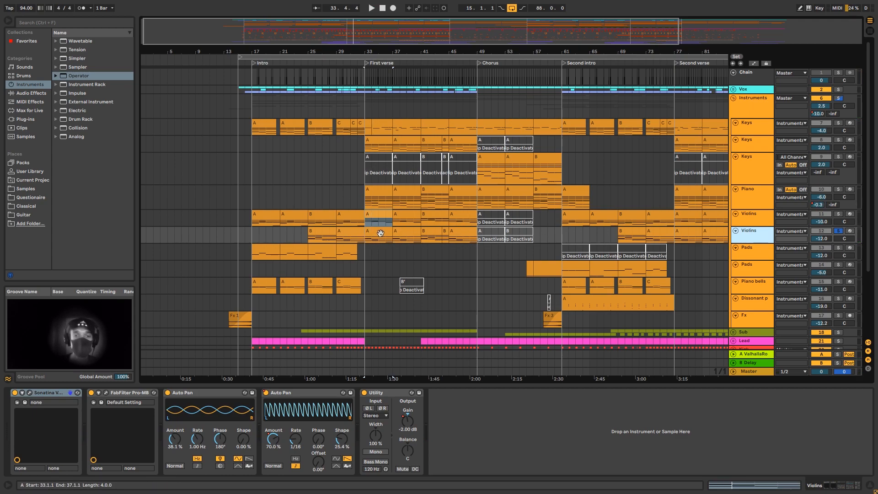
{"action": "left_click", "coordinate": [380, 221]}
{"action": "left_click", "coordinate": [382, 197]}
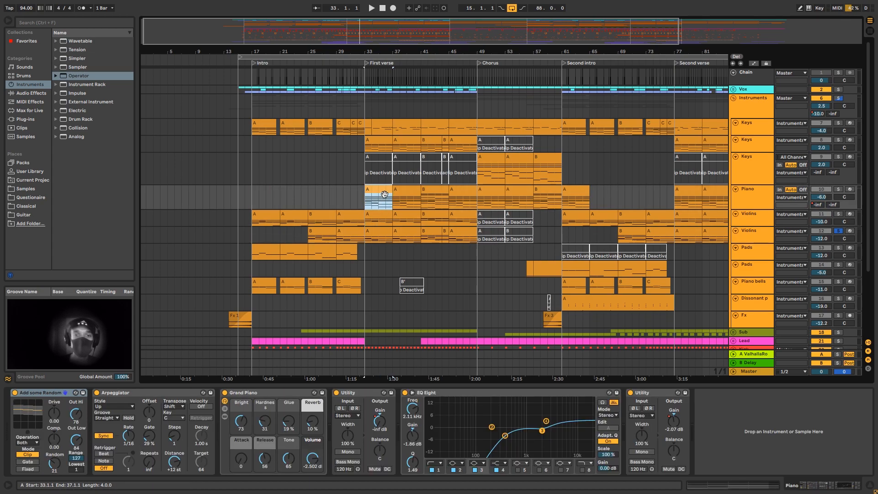
{"action": "left_click", "coordinate": [379, 150]}
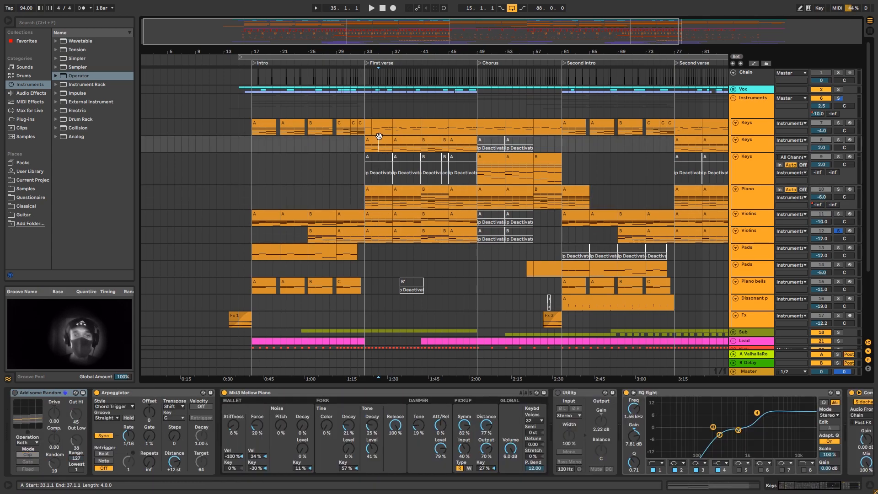
Solo the whole Instruments group and audition it from the First verse, bar 33.
{"action": "left_click", "coordinate": [840, 98]}
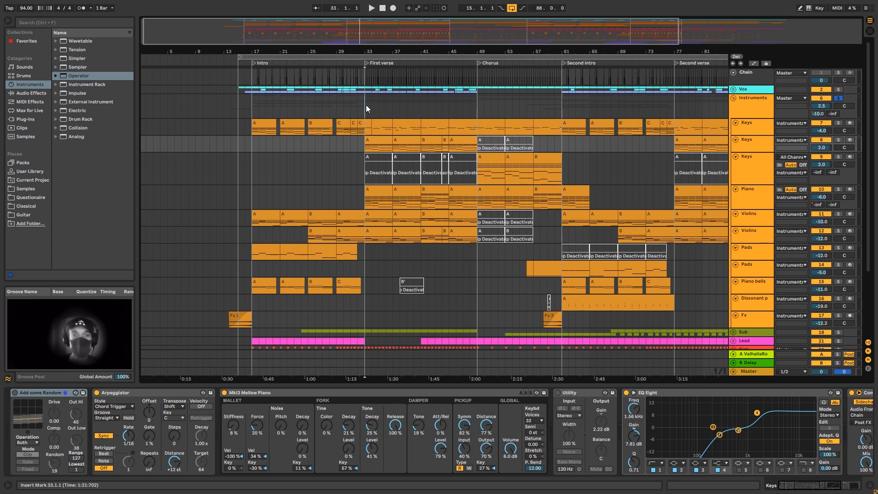
{"action": "left_click", "coordinate": [364, 104]}
{"action": "key", "text": "space"}
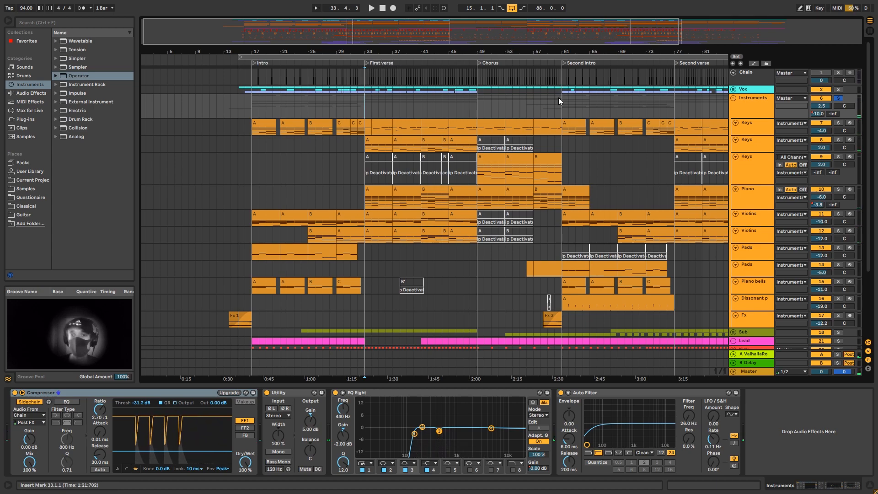
Audition the soloed Instruments group from the Chorus at bar 49 and from the Second intro at bar 61.
{"action": "left_click", "coordinate": [476, 108]}
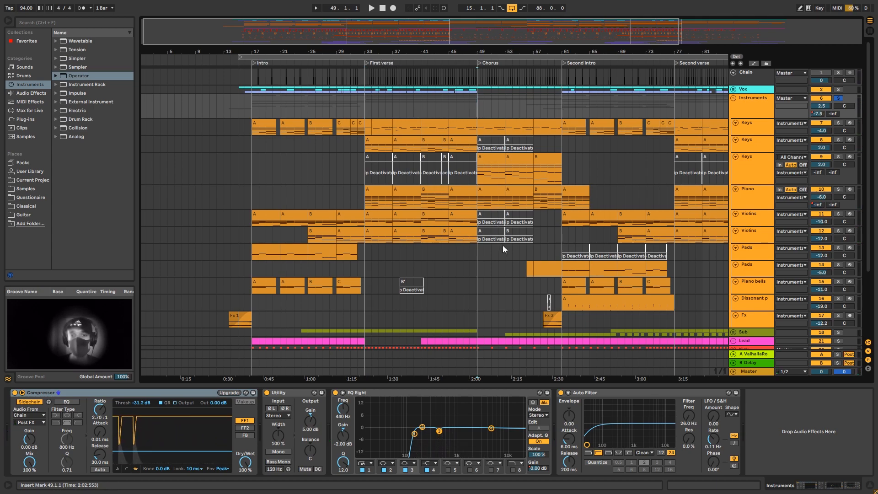
{"action": "key", "text": "space"}
{"action": "left_click_drag", "start_coordinate": [509, 52], "coordinate": [508, 38]}
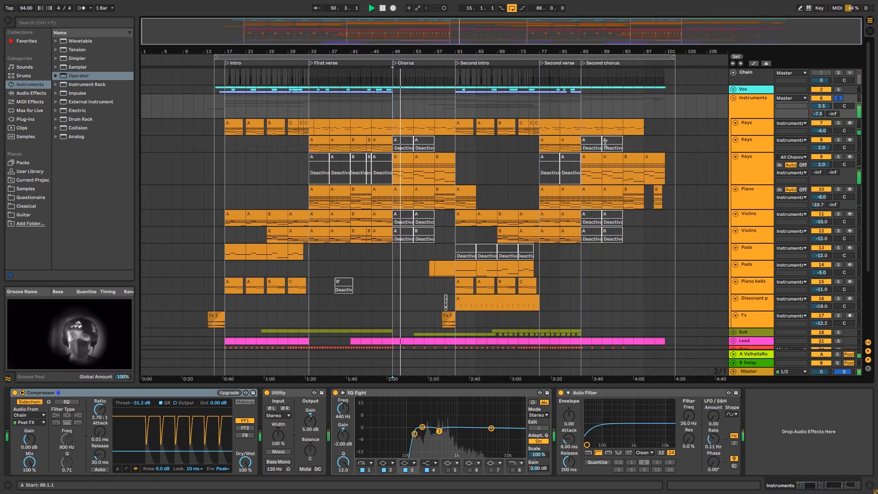
{"action": "key", "text": "space"}
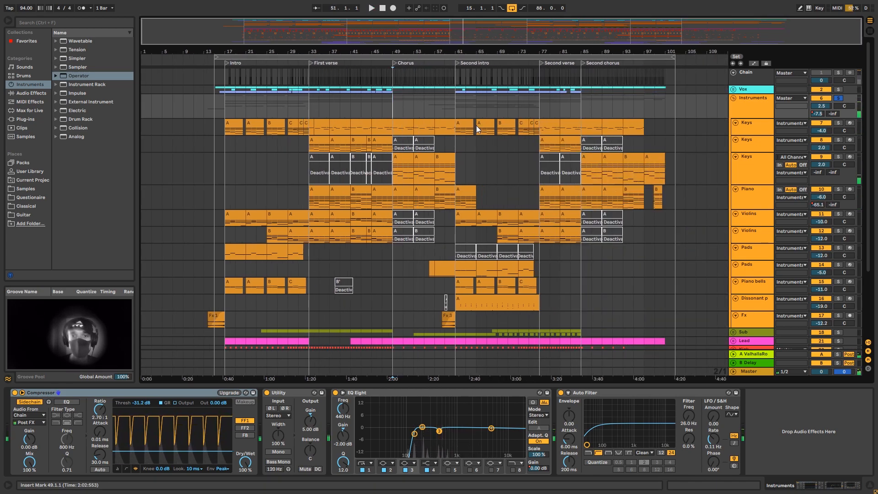
{"action": "left_click", "coordinate": [457, 62]}
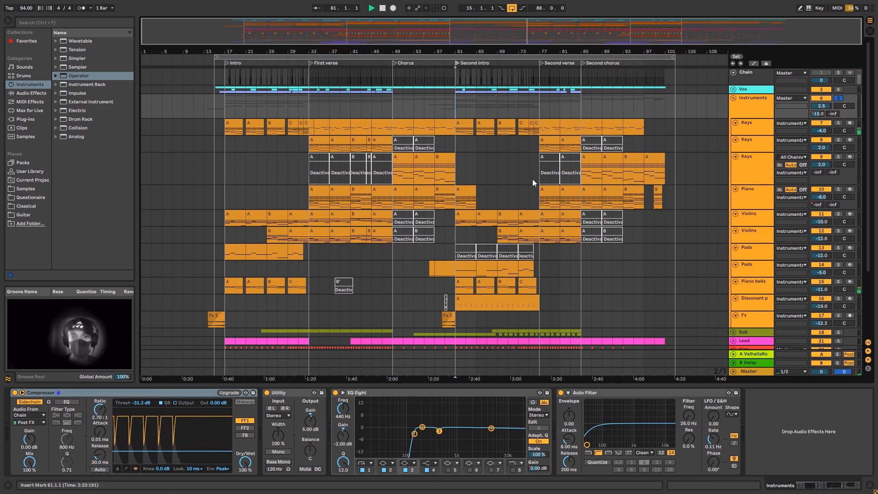
{"action": "key", "text": "space"}
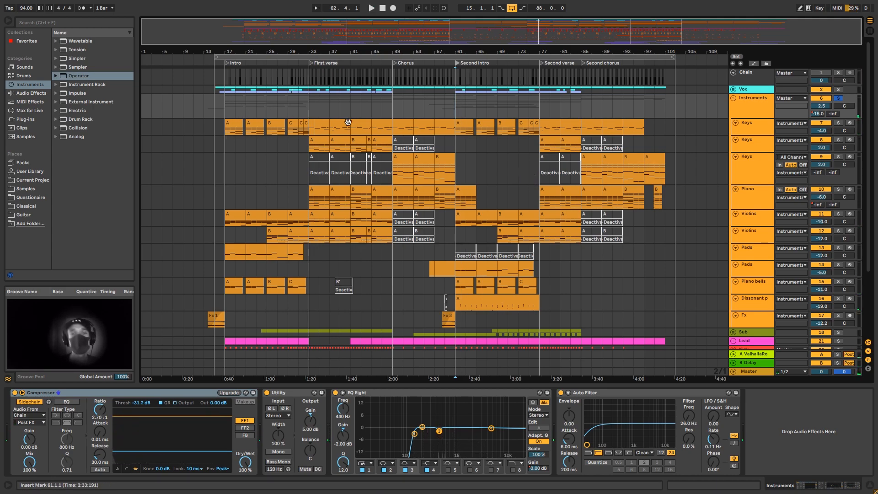
Display the Dissonant pad track's devices and enlarge the track around the Second intro.
{"action": "scroll", "coordinate": [701, 164], "scroll_direction": "down", "scroll_amount": 3}
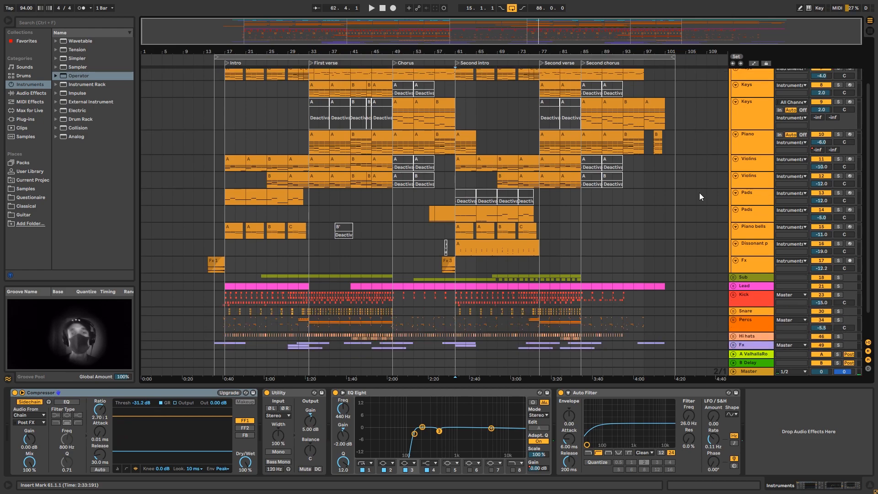
{"action": "scroll", "coordinate": [690, 194], "scroll_direction": "down", "scroll_amount": 1}
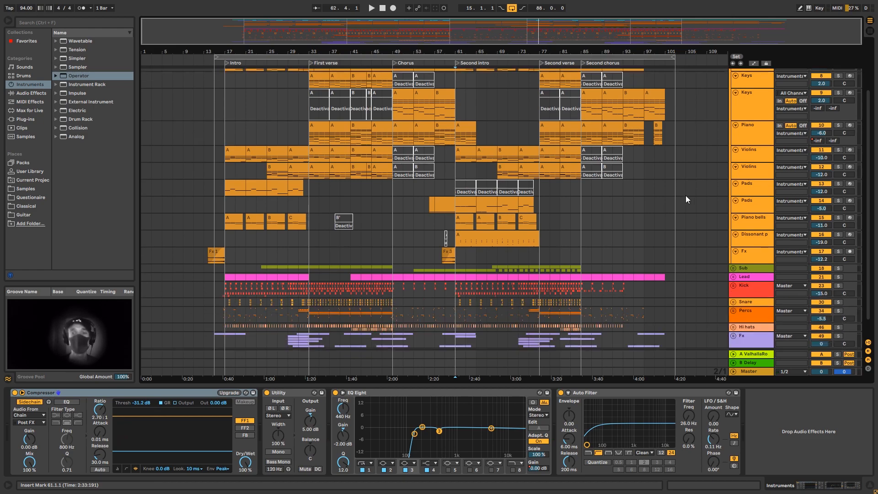
{"action": "left_click", "coordinate": [752, 231]}
{"action": "left_click_drag", "start_coordinate": [750, 237], "coordinate": [752, 267]}
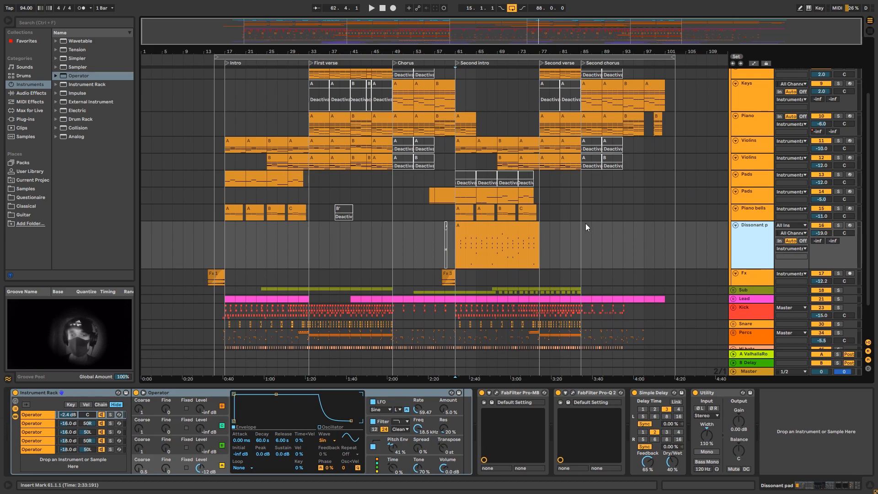
{"action": "scroll", "coordinate": [586, 223], "scroll_direction": "down", "scroll_amount": 2}
{"action": "left_click_drag", "start_coordinate": [481, 51], "coordinate": [439, 93]}
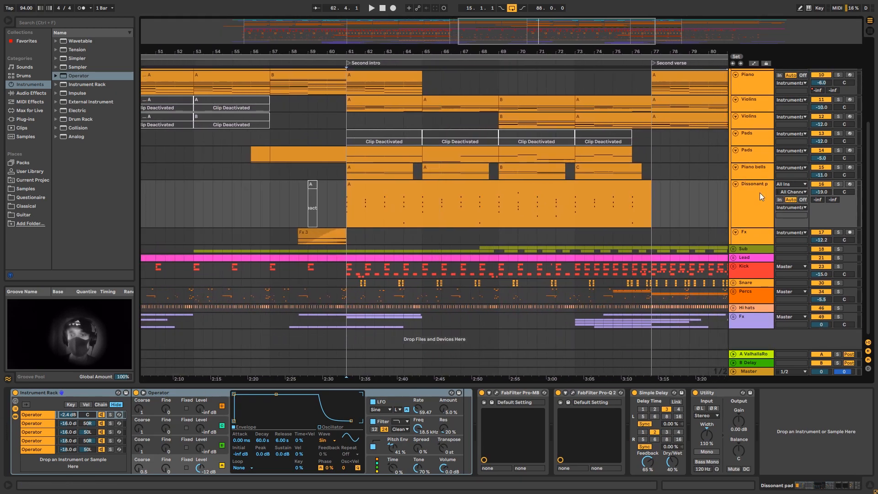
{"action": "left_click", "coordinate": [760, 197]}
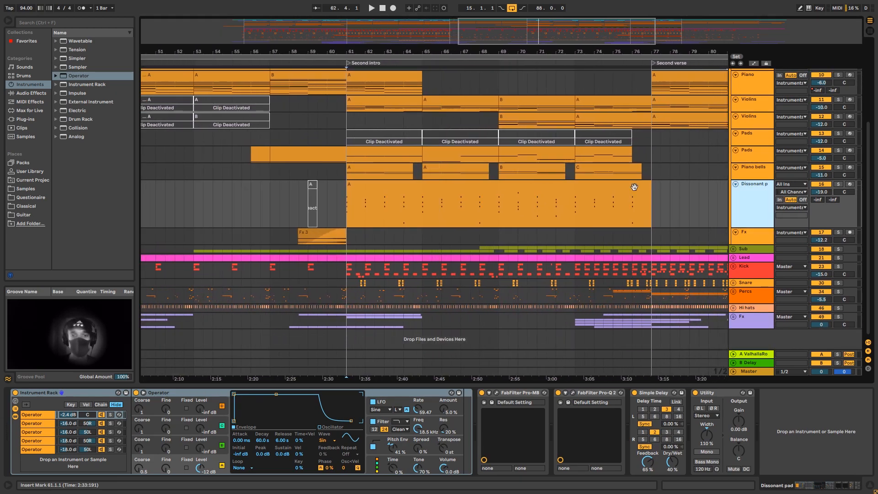
Solo the Dissonant pad track and audition its A clip in the Second intro.
{"action": "left_click", "coordinate": [379, 199]}
{"action": "left_click", "coordinate": [839, 184]}
{"action": "key", "text": "space"}
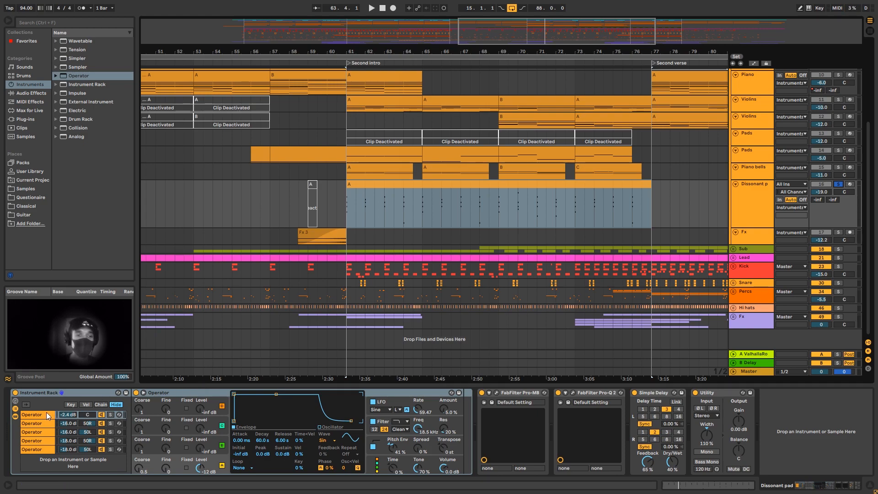
Look through the settings of the five Operator chains in the Dissonant pad's Instrument Rack, ending on the first chain.
{"action": "left_click", "coordinate": [44, 424]}
{"action": "left_click", "coordinate": [44, 433]}
{"action": "left_click", "coordinate": [44, 441]}
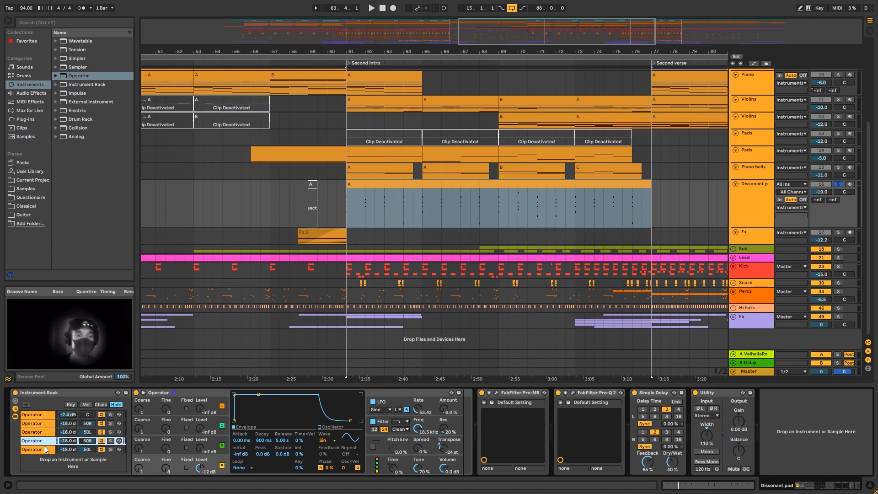
{"action": "left_click", "coordinate": [45, 450]}
{"action": "left_click", "coordinate": [44, 415]}
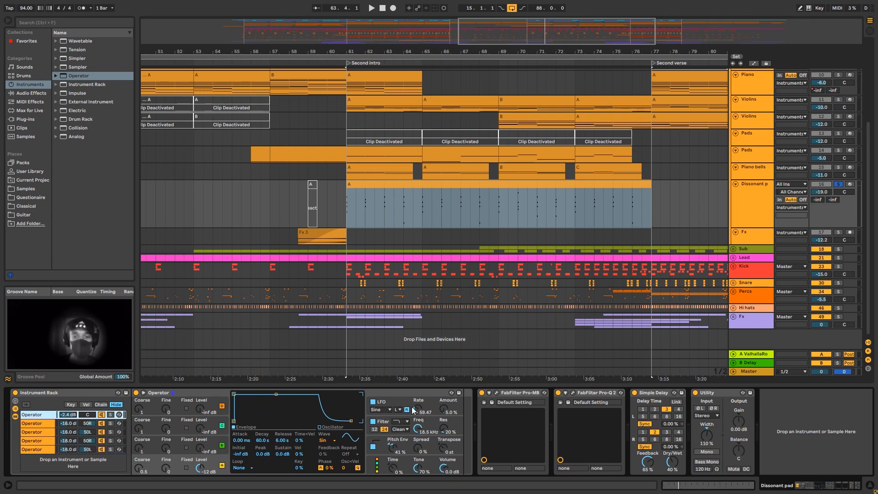
Display the LFO settings of the first Operator chain, then solo and audition the chain while varying the LFO Amount.
{"action": "left_click", "coordinate": [397, 399]}
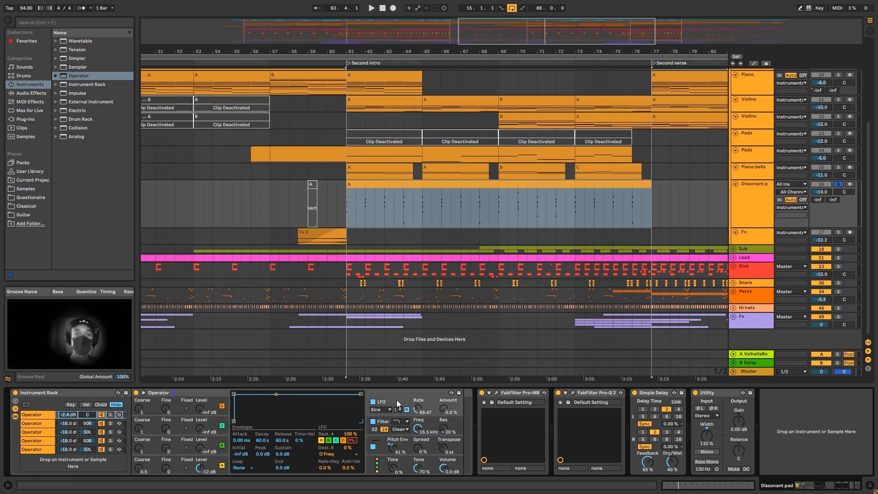
{"action": "left_click", "coordinate": [110, 415]}
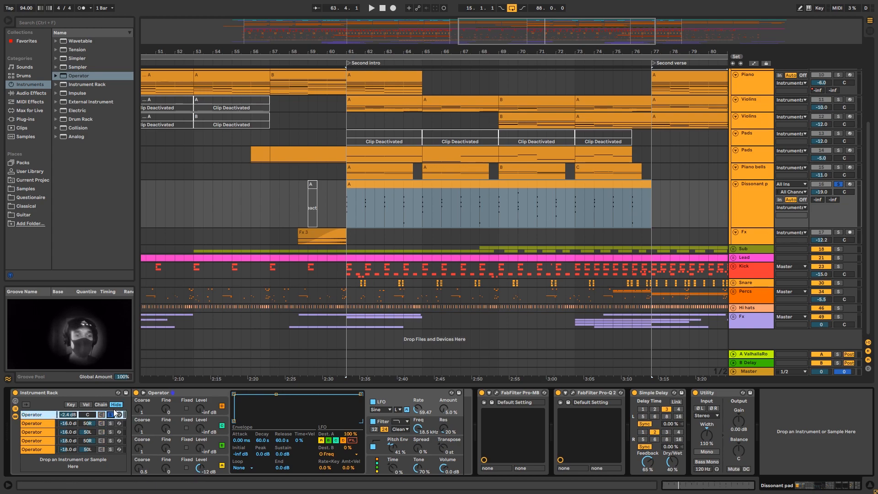
{"action": "key", "text": "space"}
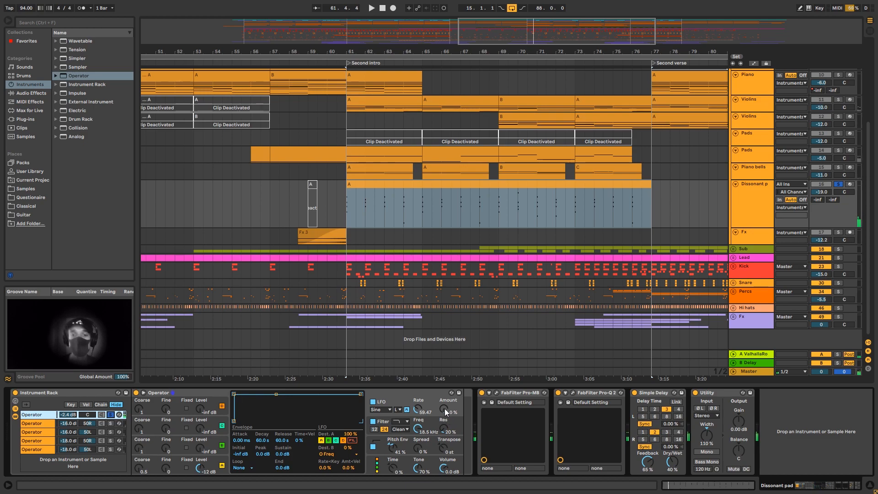
{"action": "left_click_drag", "start_coordinate": [443, 408], "coordinate": [443, 406]}
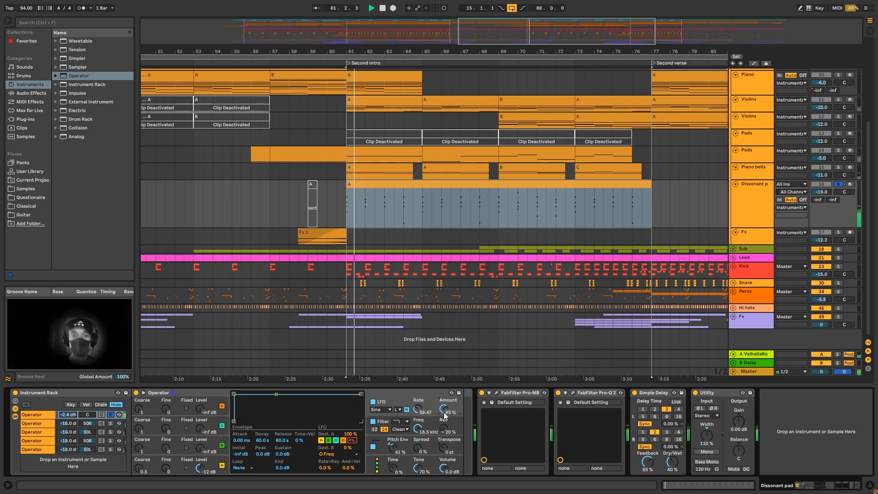
{"action": "key", "text": "space"}
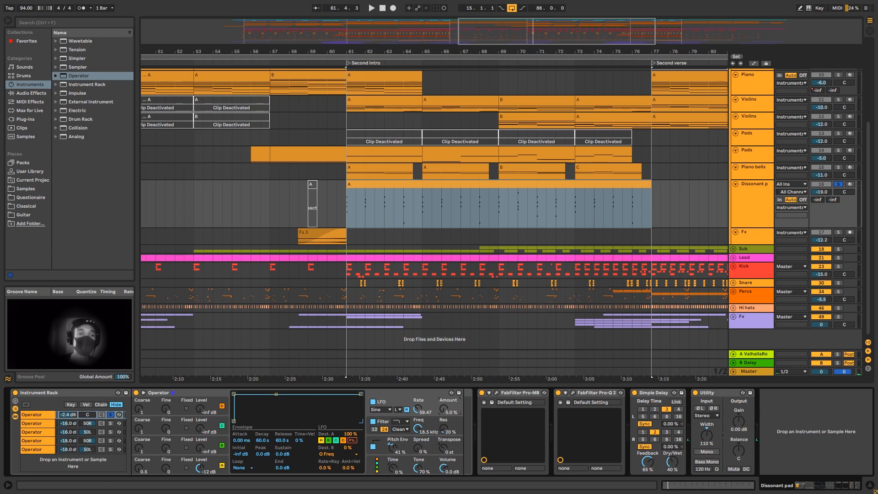
Step through the remaining Operator chains in the Dissonant pad rack and return to the first chain with soloing off.
{"action": "left_click", "coordinate": [42, 425]}
{"action": "left_click", "coordinate": [42, 433]}
{"action": "left_click", "coordinate": [42, 442]}
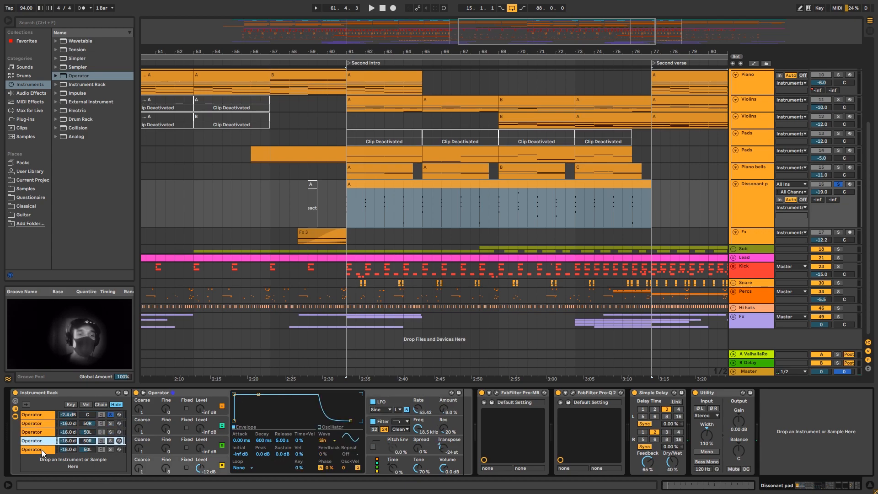
{"action": "left_click", "coordinate": [42, 451]}
{"action": "left_click", "coordinate": [42, 415]}
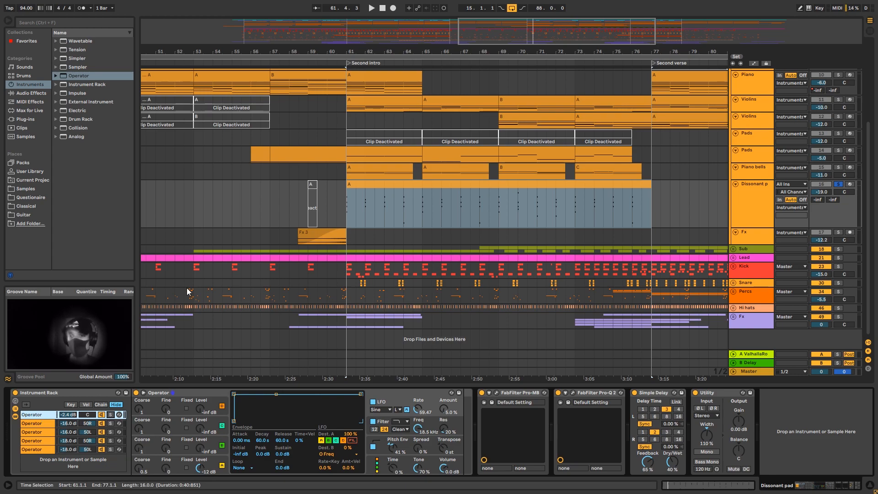
Show the whole arrangement and audition the soloed Lead group from the Impact clip at bar 45.
{"action": "left_click", "coordinate": [238, 63]}
{"action": "key", "text": "w"}
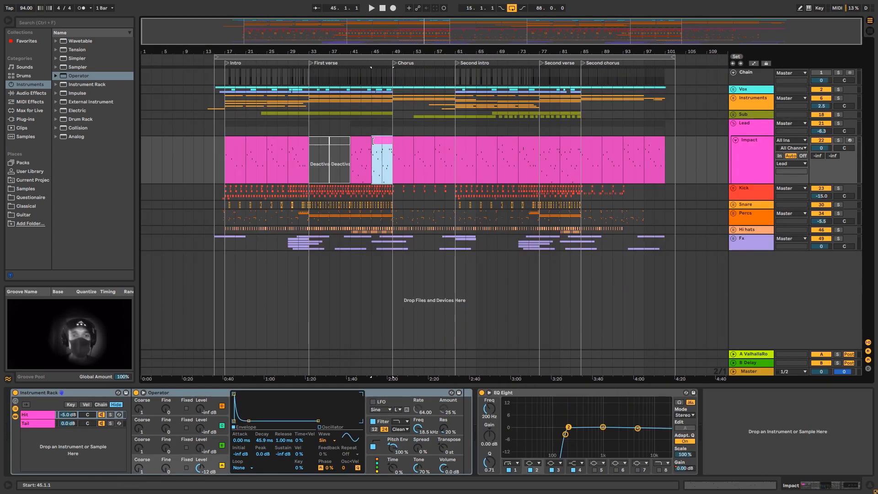
{"action": "left_click", "coordinate": [840, 123]}
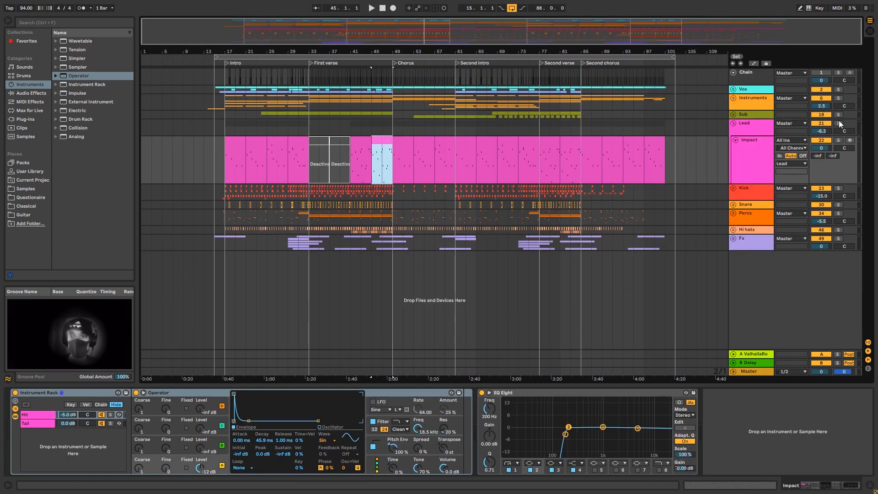
{"action": "key", "text": "space"}
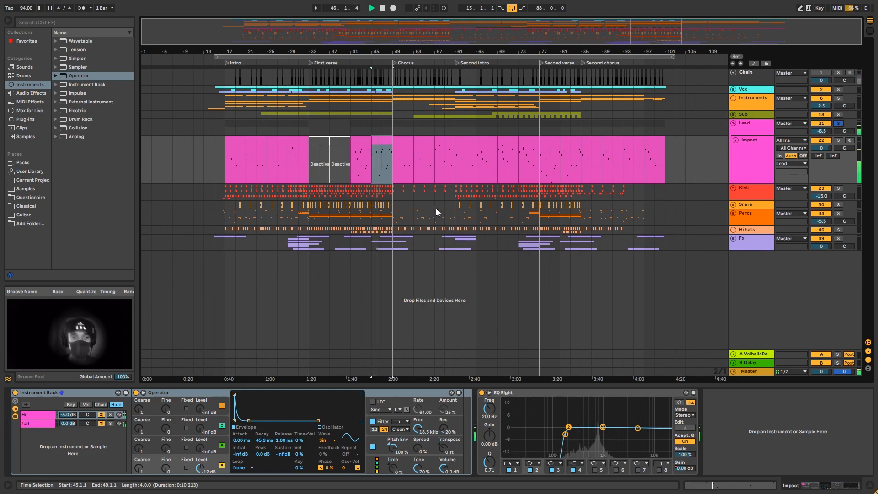
{"action": "key", "text": "space"}
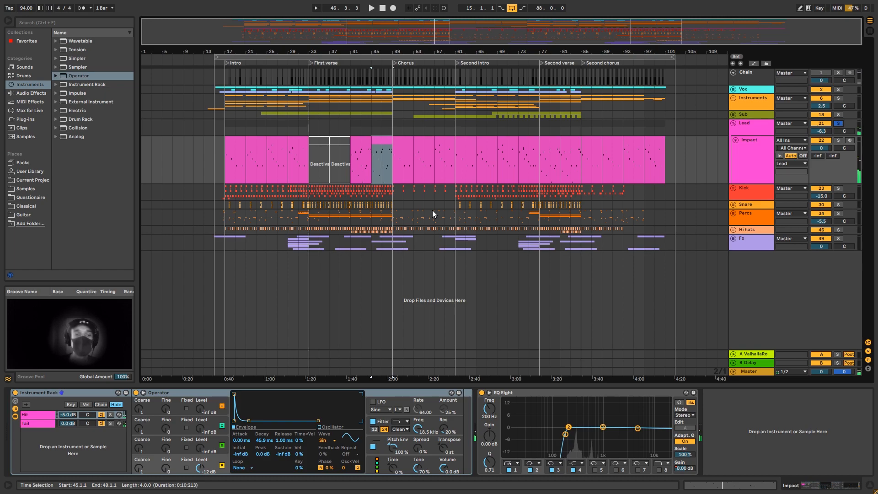
Compare the Hit and Tail chains in the Impact track's Instrument Rack.
{"action": "left_click", "coordinate": [33, 413]}
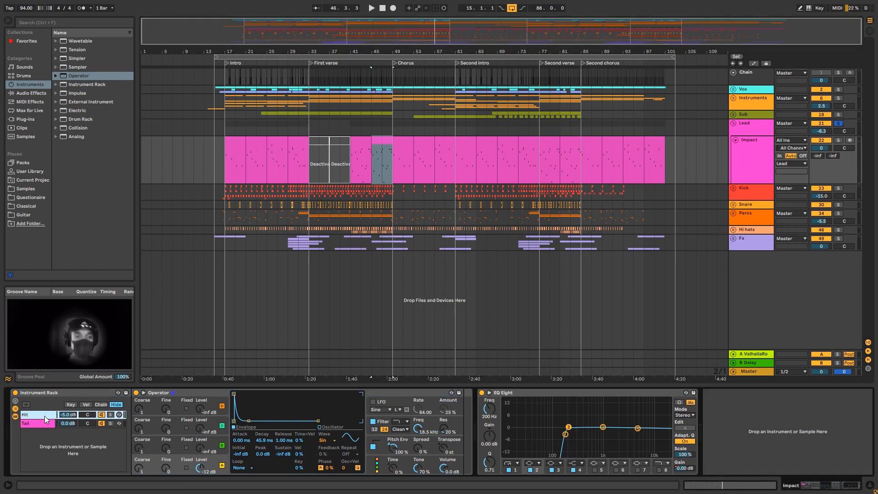
{"action": "left_click", "coordinate": [45, 421]}
{"action": "left_click", "coordinate": [45, 418]}
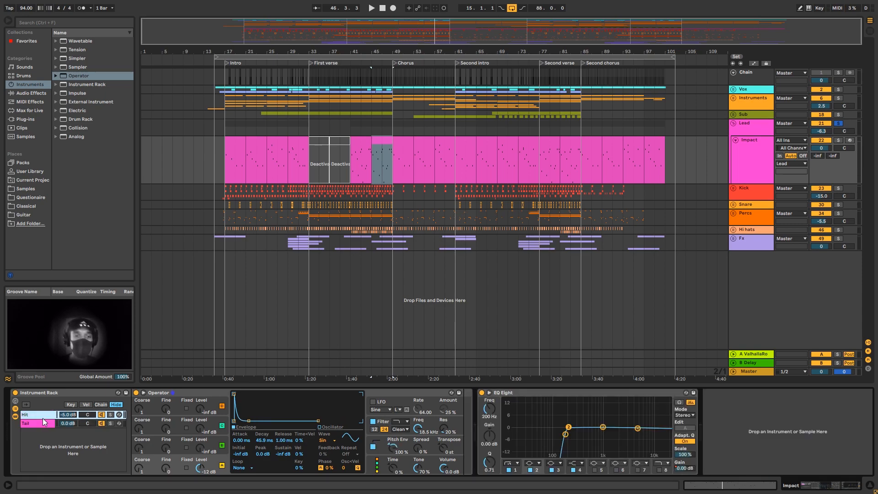
{"action": "left_click", "coordinate": [45, 424]}
{"action": "left_click", "coordinate": [46, 417]}
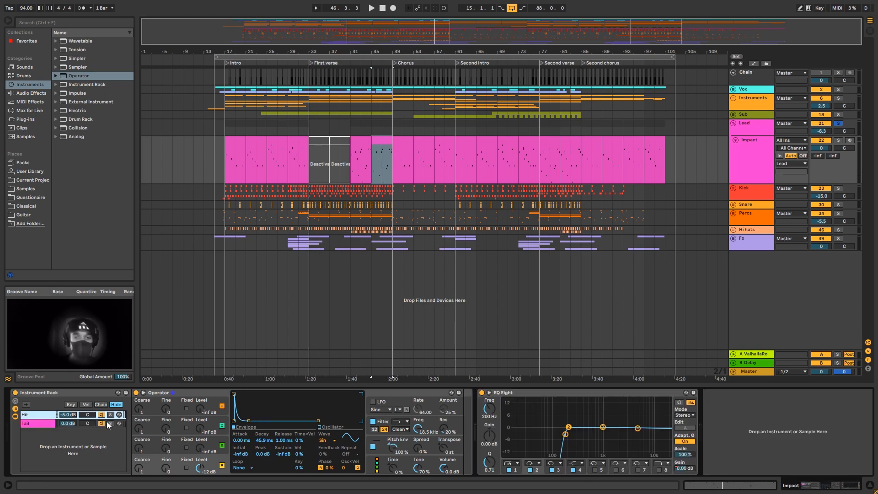
Solo and audition the Hit chain, and display its Operator pitch envelope.
{"action": "left_click", "coordinate": [110, 415]}
{"action": "key", "text": "space"}
{"action": "key", "text": "space"}
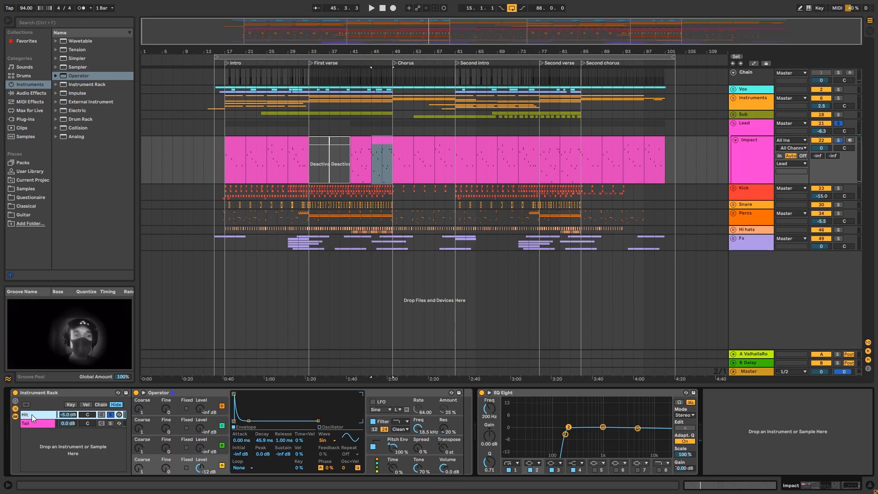
{"action": "left_click", "coordinate": [394, 452]}
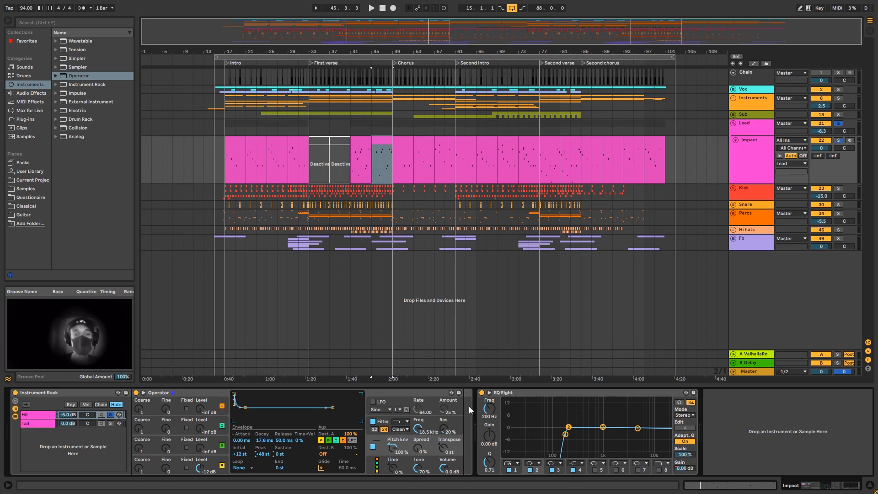
Solo the Tail chain with the Dry chain of its Audio Effect Rack and audition the dry sound.
{"action": "left_click", "coordinate": [35, 424]}
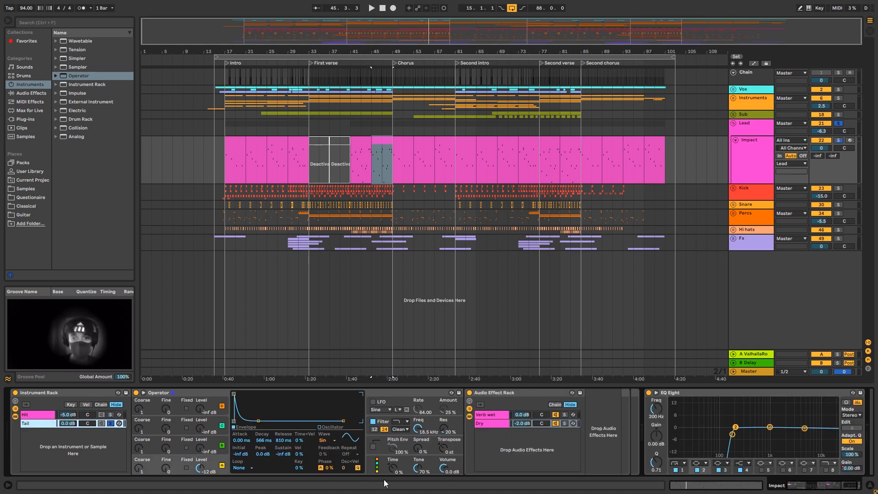
{"action": "left_click", "coordinate": [491, 423]}
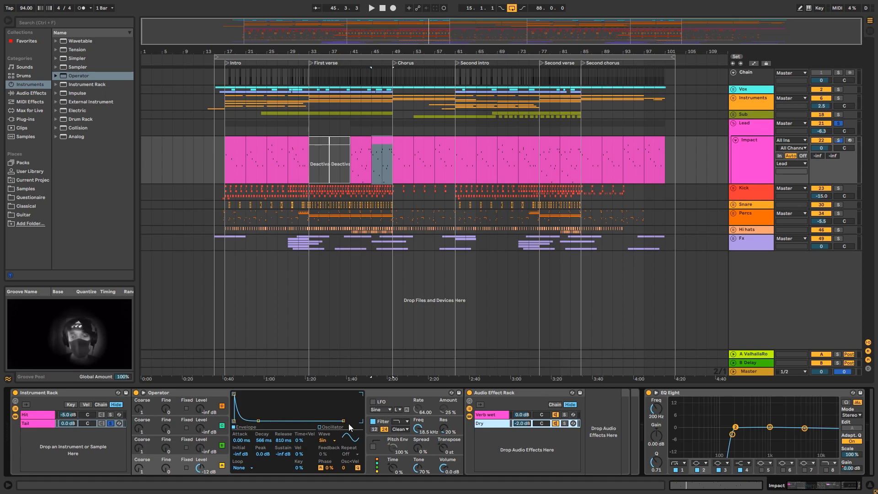
{"action": "left_click", "coordinate": [565, 423]}
{"action": "key", "text": "space"}
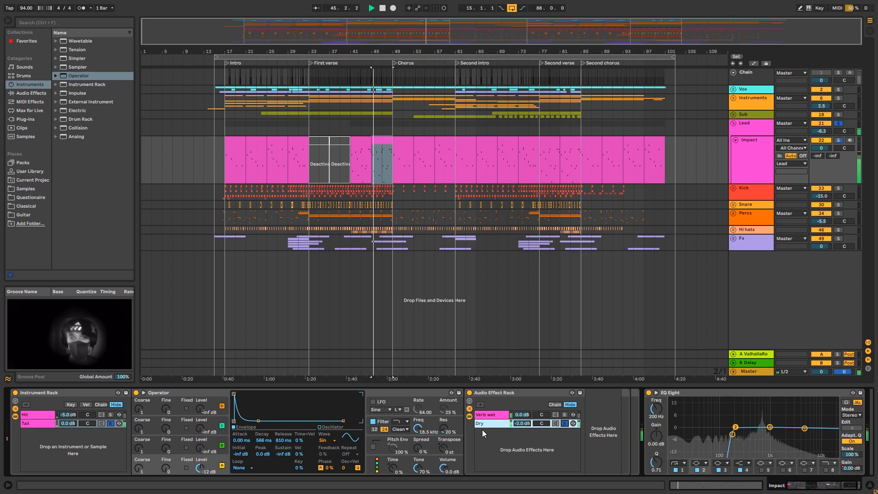
{"action": "key", "text": "space"}
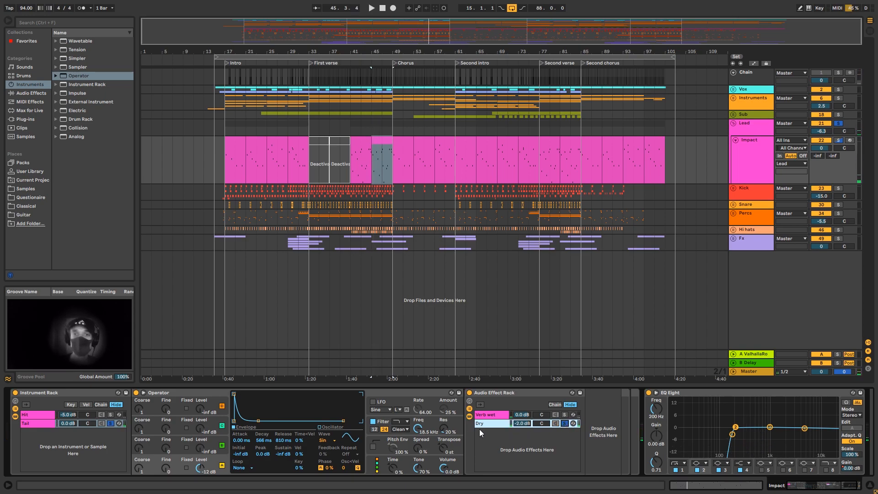
Solo the Verb wet chain in the Tail's Audio Effect Rack and audition the reverb signal.
{"action": "left_click", "coordinate": [500, 417]}
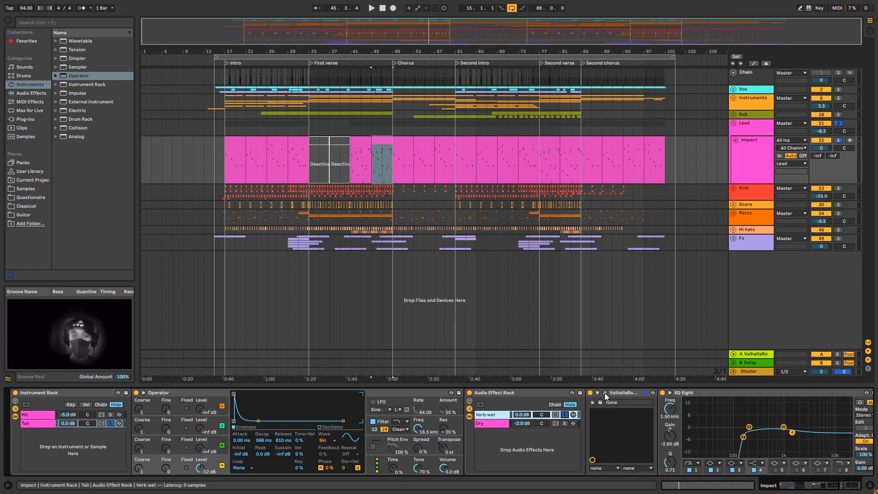
{"action": "key", "text": "space"}
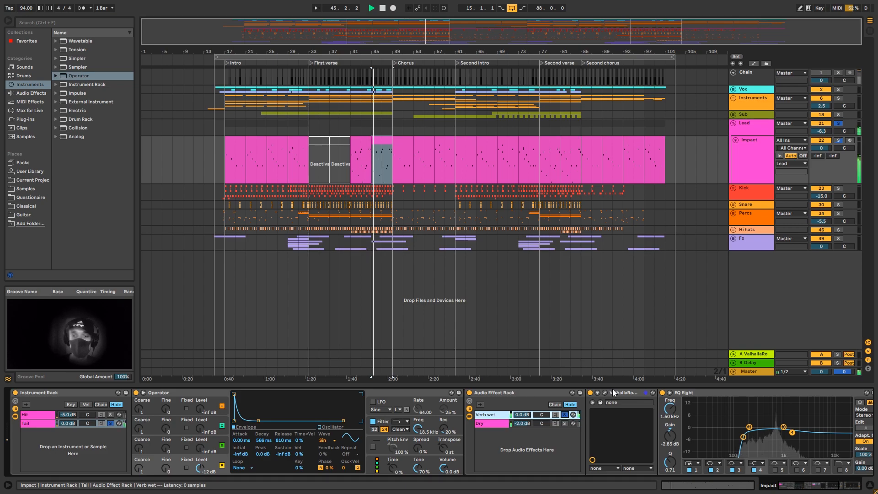
{"action": "key", "text": "space"}
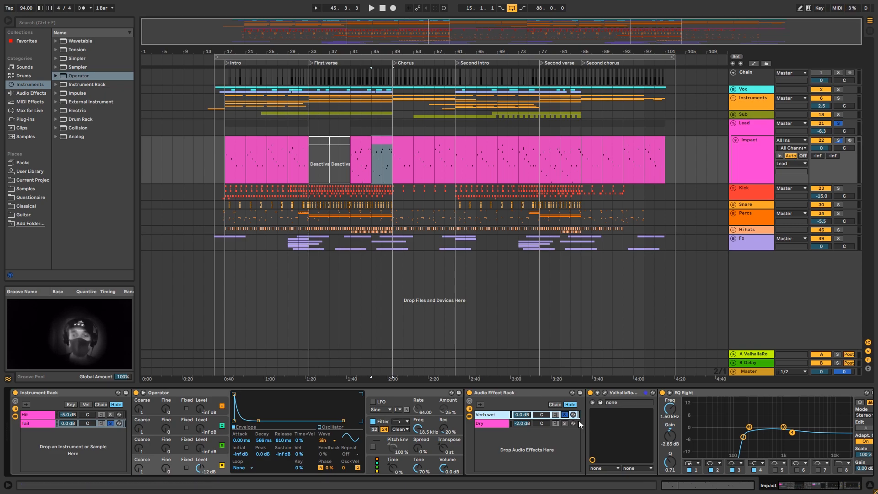
Audition the Tail with its Verb wet and Dry chains combined, then together with the Hit chain.
{"action": "key", "text": "space"}
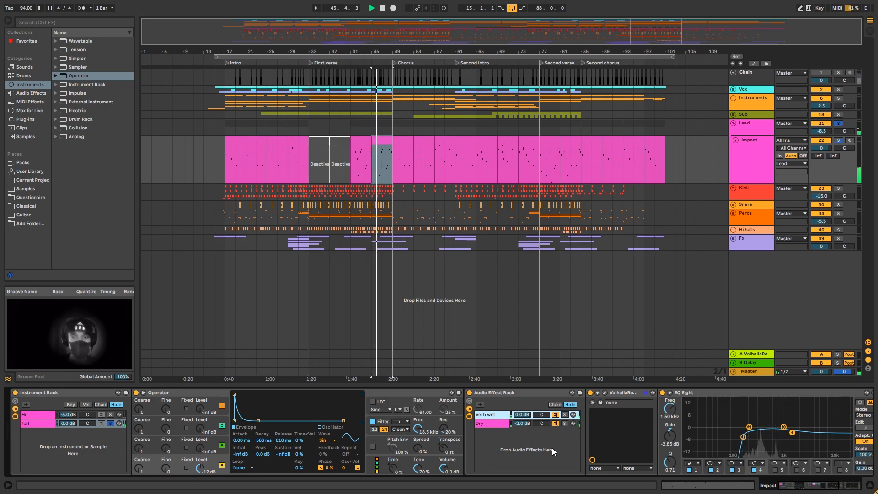
{"action": "key", "text": "space"}
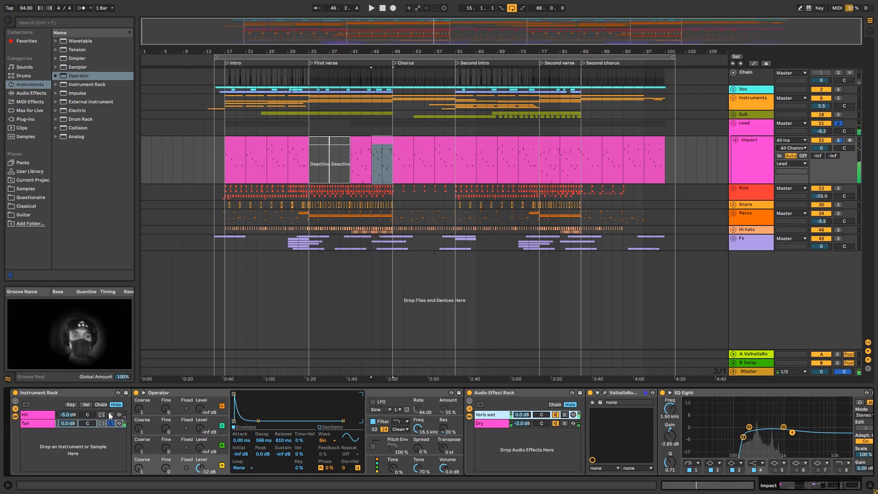
{"action": "left_click", "coordinate": [37, 415]}
{"action": "key", "text": "space"}
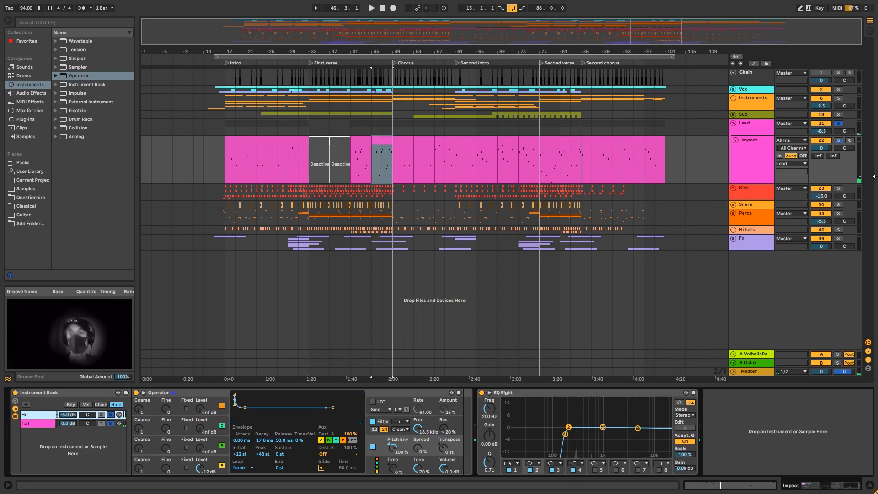
Unsolo and collapse the Lead group, and expand the Kick and Snare groups with the insert marker at bar 61.
{"action": "left_click", "coordinate": [839, 123]}
{"action": "left_click", "coordinate": [734, 123]}
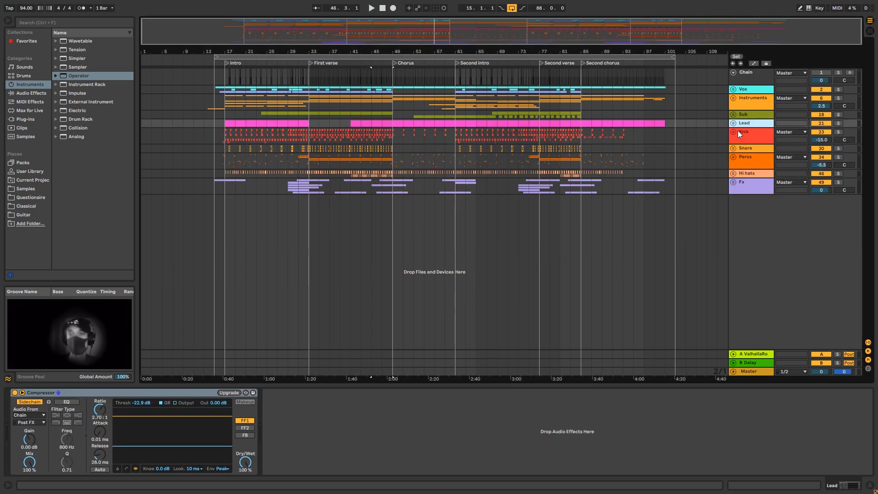
{"action": "left_click", "coordinate": [738, 131]}
{"action": "left_click", "coordinate": [452, 142]}
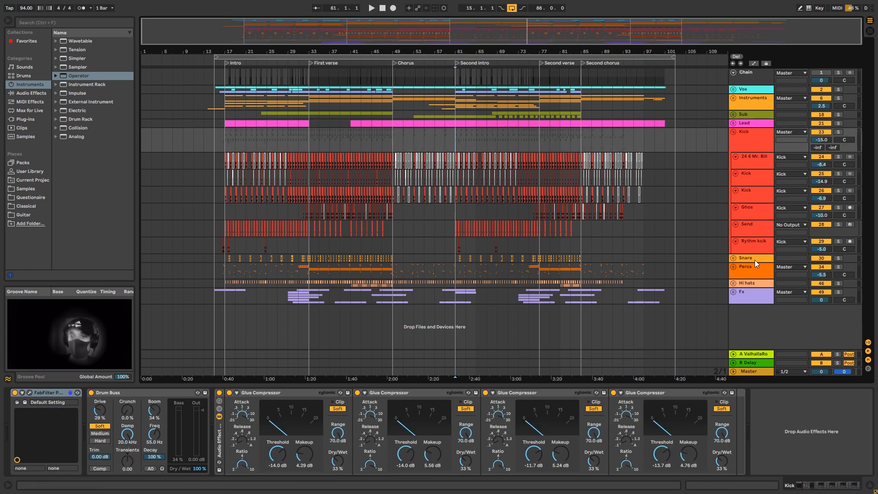
{"action": "left_click", "coordinate": [734, 259]}
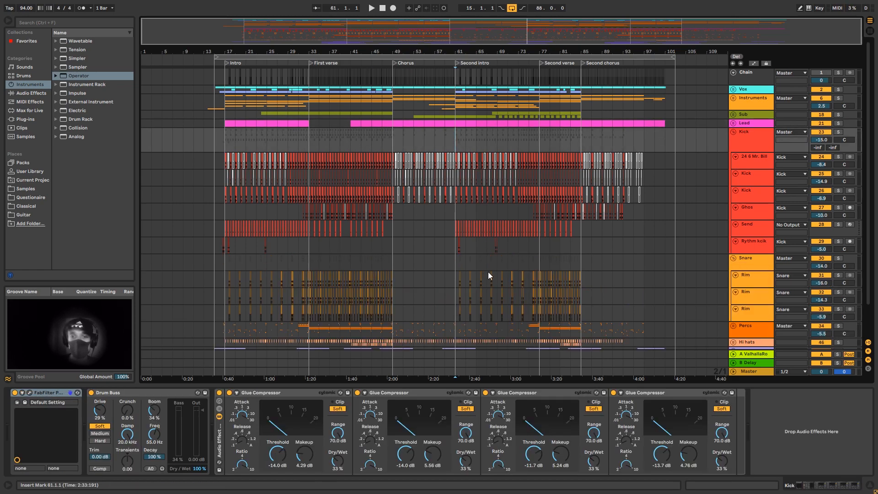
Solo the Kick and Snare groups and audition them from the Second intro and from the Second verse.
{"action": "left_click", "coordinate": [838, 132]}
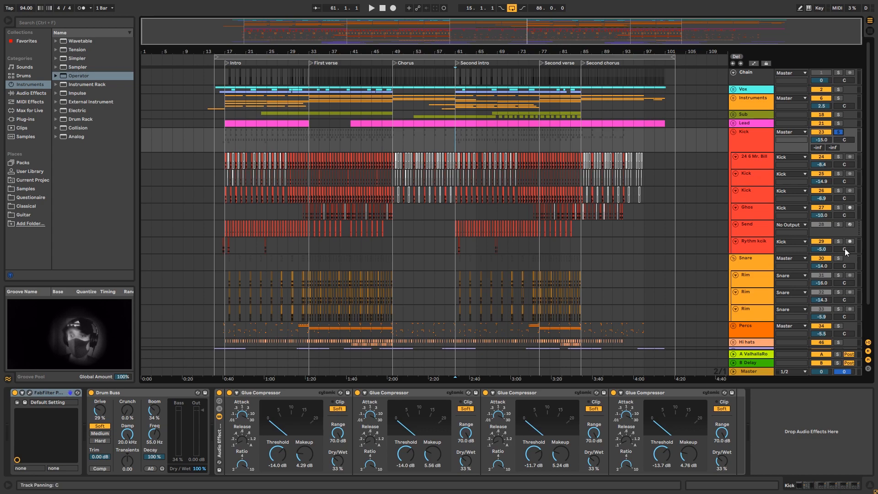
{"action": "left_click", "coordinate": [839, 258]}
{"action": "key", "text": "space"}
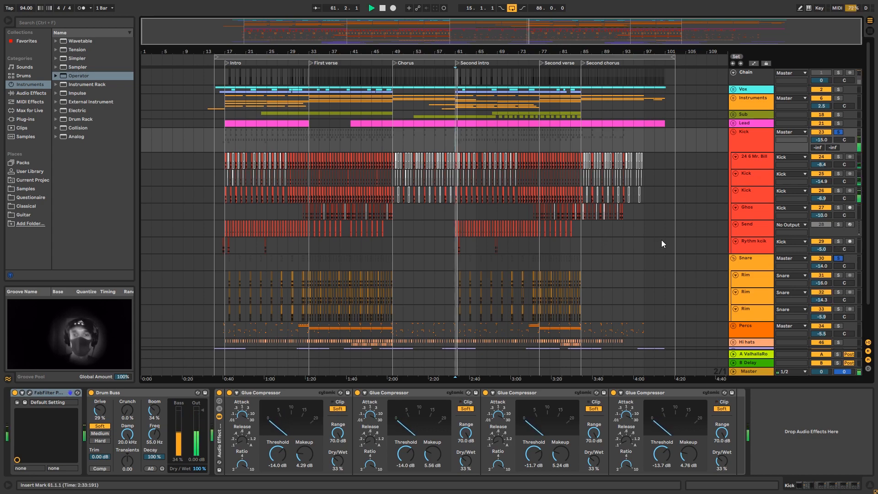
{"action": "scroll", "coordinate": [662, 242], "scroll_direction": "down", "scroll_amount": 3}
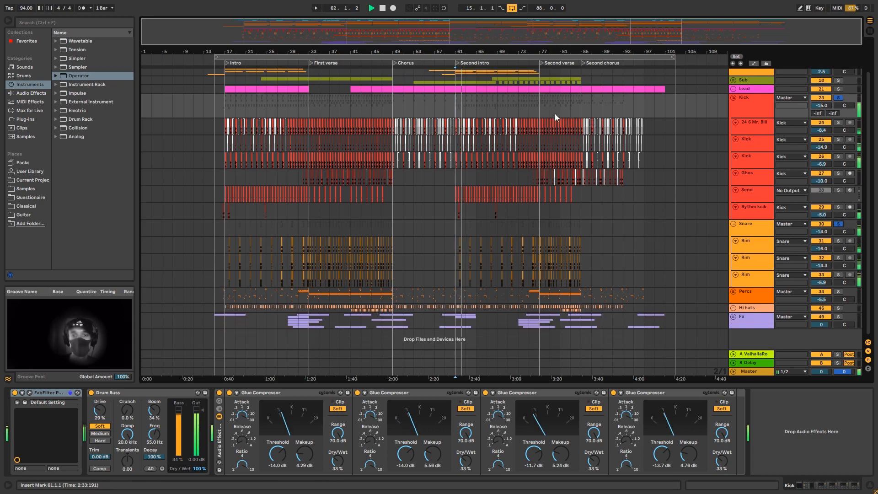
{"action": "left_click", "coordinate": [539, 104]}
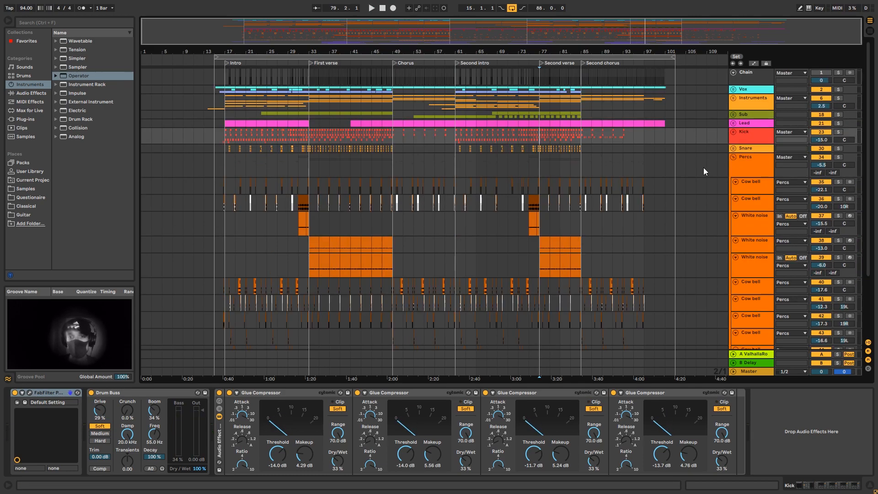
Solo the Percs group and audition it from the start of the Chorus at bar 49.
{"action": "scroll", "coordinate": [574, 176], "scroll_direction": "down", "scroll_amount": 1}
{"action": "left_click_drag", "start_coordinate": [574, 177], "coordinate": [560, 186]}
{"action": "left_click_drag", "start_coordinate": [416, 31], "coordinate": [418, 59]}
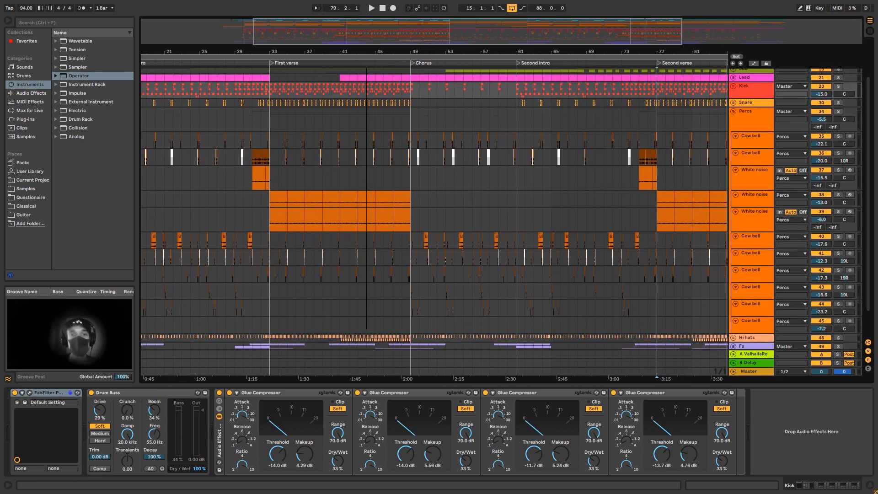
{"action": "scroll", "coordinate": [310, 192], "scroll_direction": "left", "scroll_amount": 5}
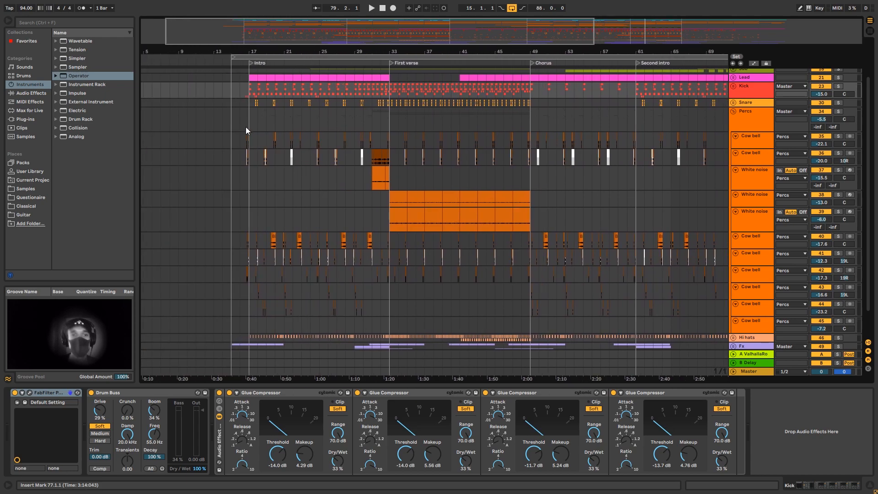
{"action": "left_click", "coordinate": [527, 131]}
{"action": "left_click", "coordinate": [838, 112]}
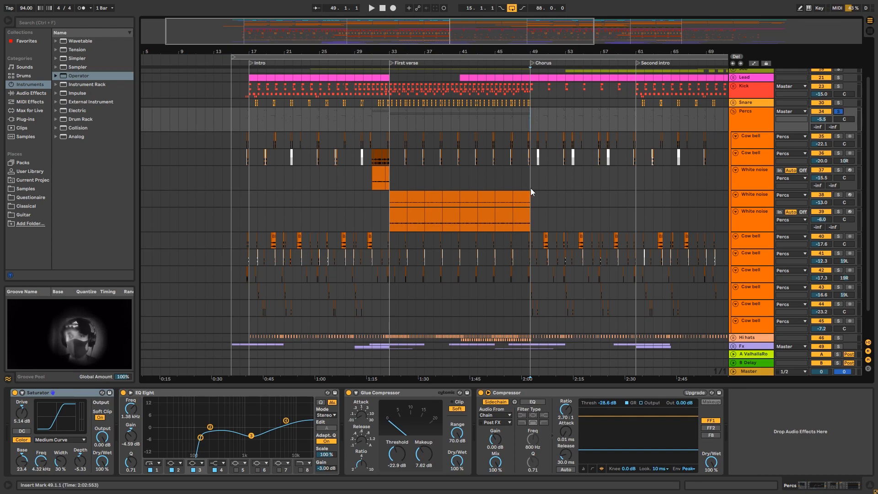
{"action": "key", "text": "space"}
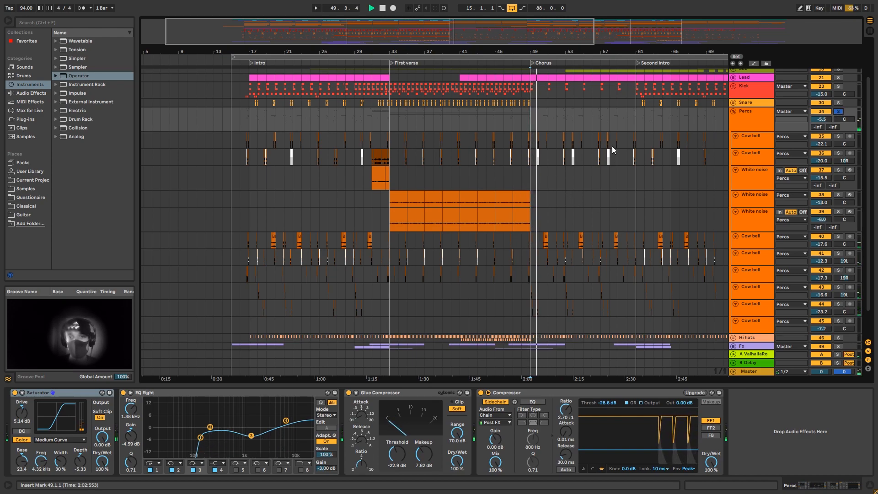
{"action": "left_click_drag", "start_coordinate": [561, 37], "coordinate": [550, 71]}
{"action": "left_click_drag", "start_coordinate": [500, 28], "coordinate": [499, 40]}
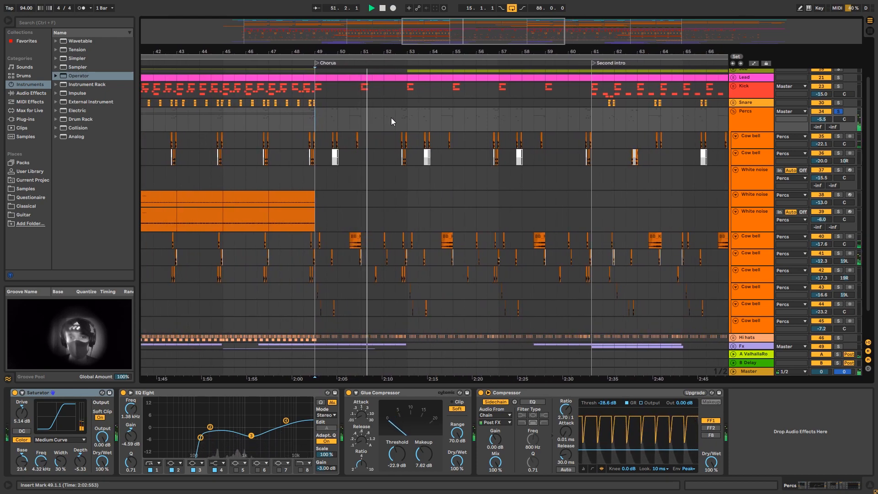
{"action": "left_click_drag", "start_coordinate": [443, 33], "coordinate": [462, 34]}
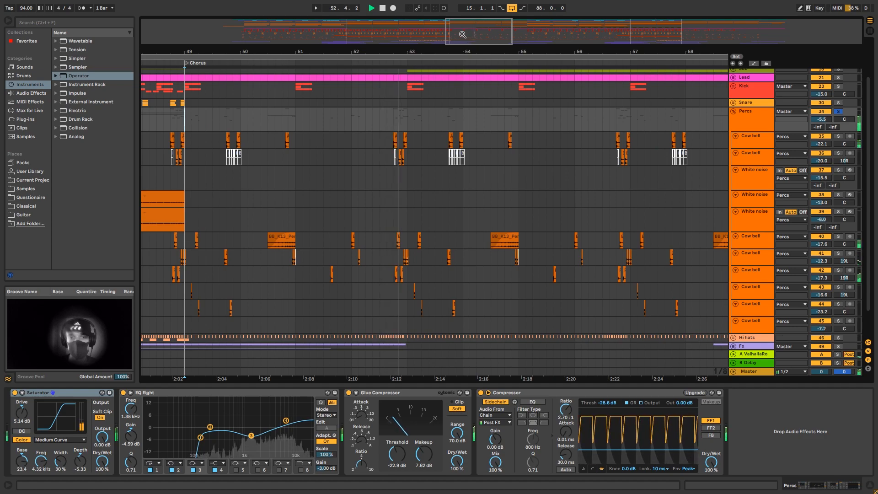
{"action": "key", "text": "space"}
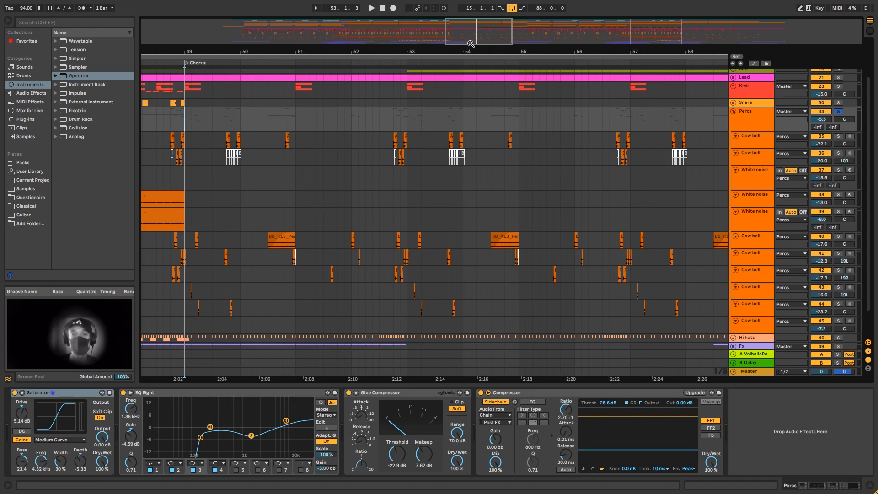
Select the White noise clips at bars 31 and 33, and enlarge White noise tracks 38 and 39.
{"action": "left_click_drag", "start_coordinate": [471, 45], "coordinate": [471, 39]}
{"action": "left_click", "coordinate": [317, 184]}
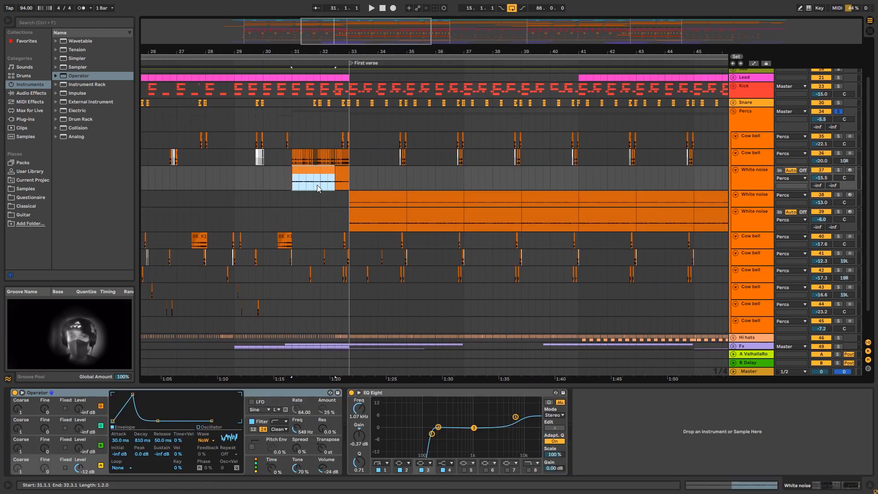
{"action": "left_click", "coordinate": [376, 196]}
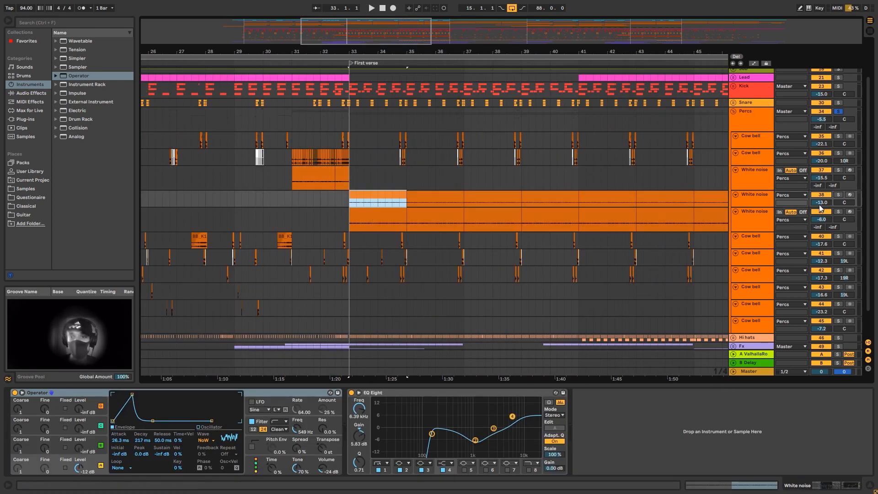
{"action": "left_click_drag", "start_coordinate": [753, 208], "coordinate": [752, 230]}
{"action": "left_click", "coordinate": [822, 195]}
{"action": "left_click", "coordinate": [840, 112]}
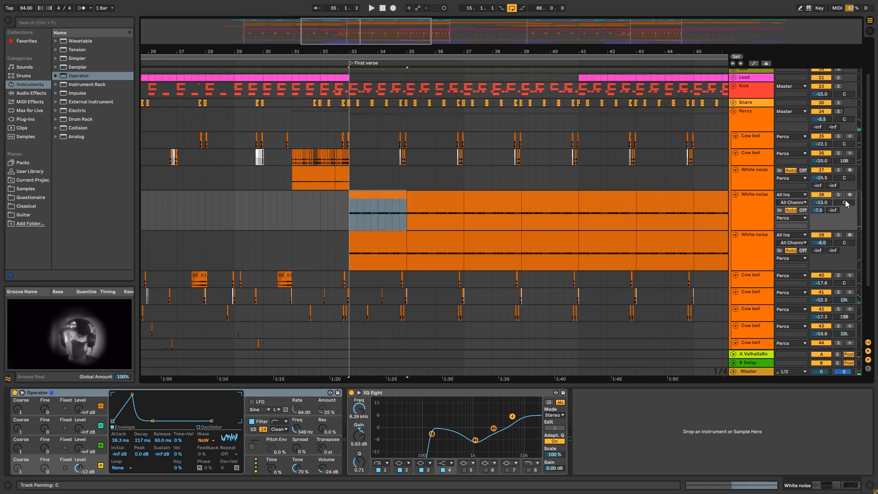
Solo White noise tracks 38 and 39 together and audition them from the First verse at bar 33.
{"action": "left_click", "coordinate": [838, 195]}
{"action": "left_click", "coordinate": [839, 235], "text": "ctrl"}
{"action": "key", "text": "space"}
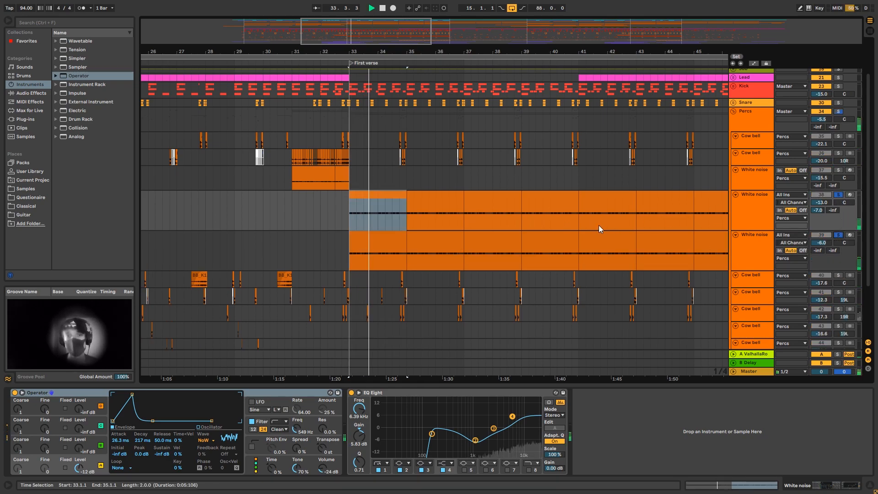
Compare the Operator and EQ Eight settings of White noise tracks 38 and 39.
{"action": "left_click", "coordinate": [766, 220]}
{"action": "left_click", "coordinate": [762, 253]}
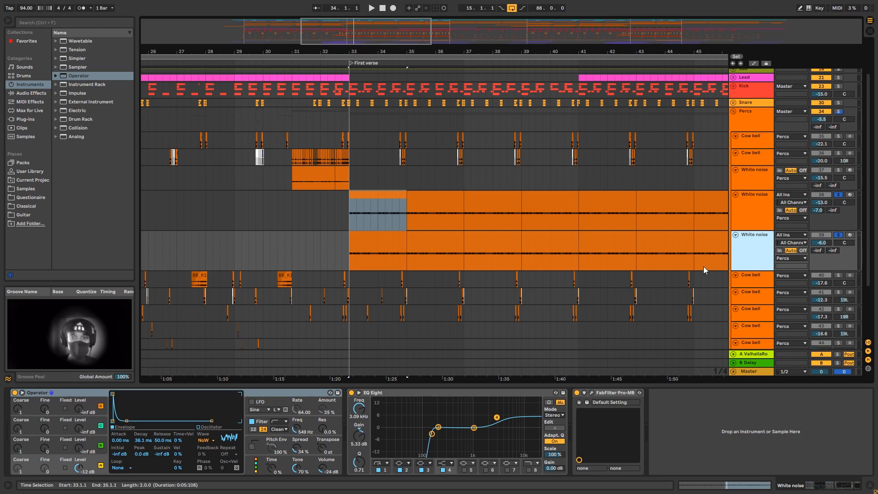
{"action": "left_click", "coordinate": [748, 219]}
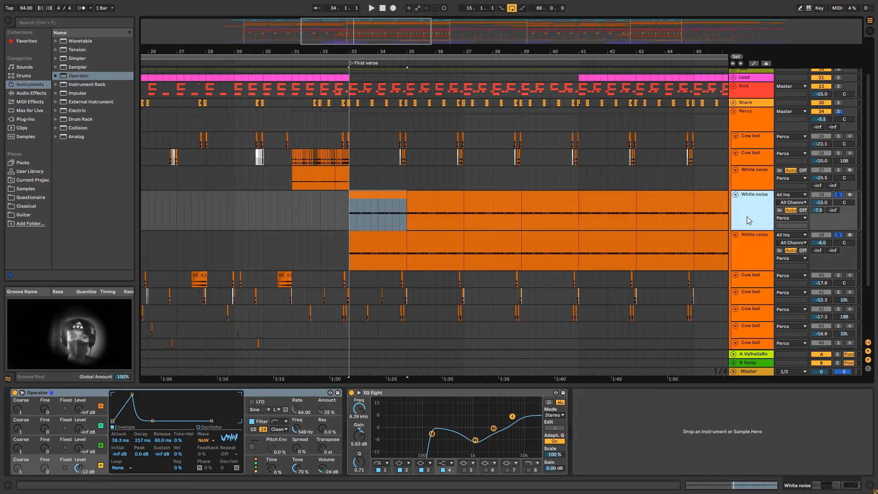
{"action": "left_click", "coordinate": [755, 252]}
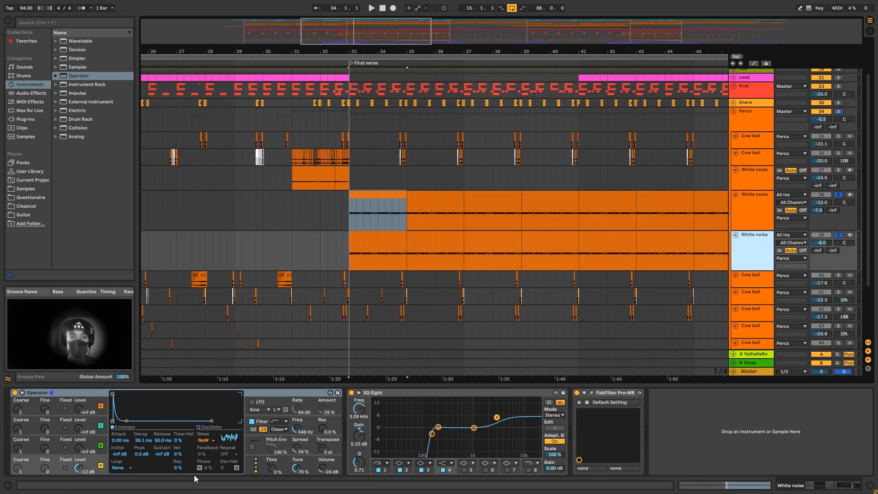
Solo White noise track 39, audition its clip from bar 33 and inspect its Operator settings.
{"action": "left_click", "coordinate": [839, 236]}
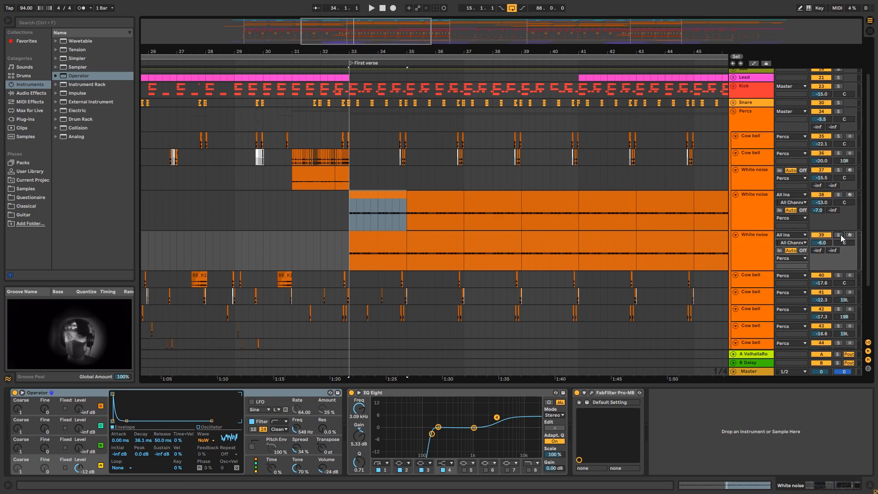
{"action": "left_click", "coordinate": [378, 237]}
{"action": "key", "text": "space"}
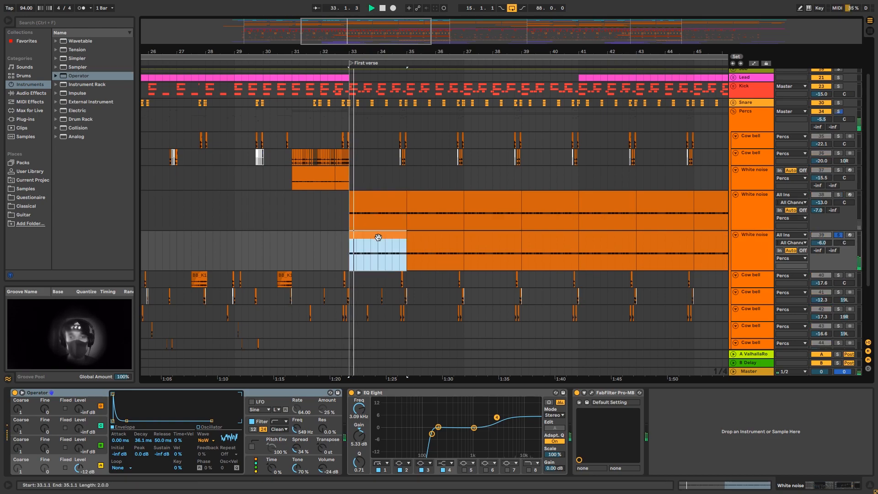
{"action": "key", "text": "space"}
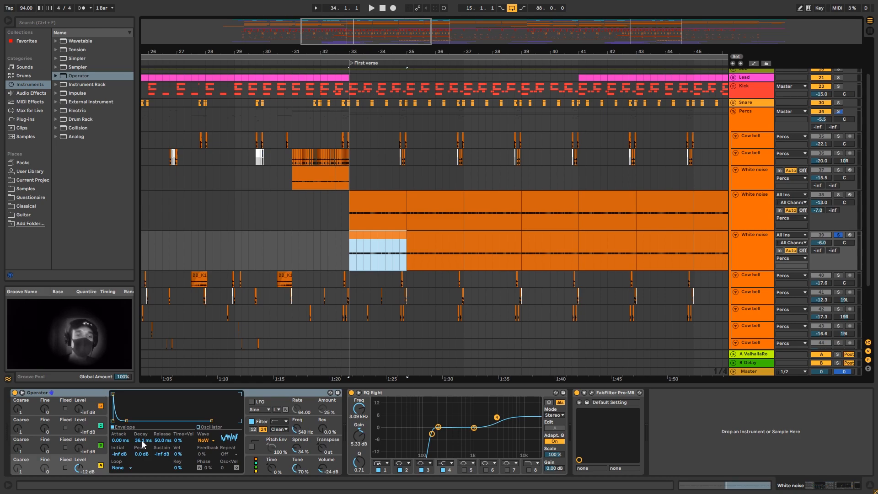
{"action": "left_click", "coordinate": [58, 460]}
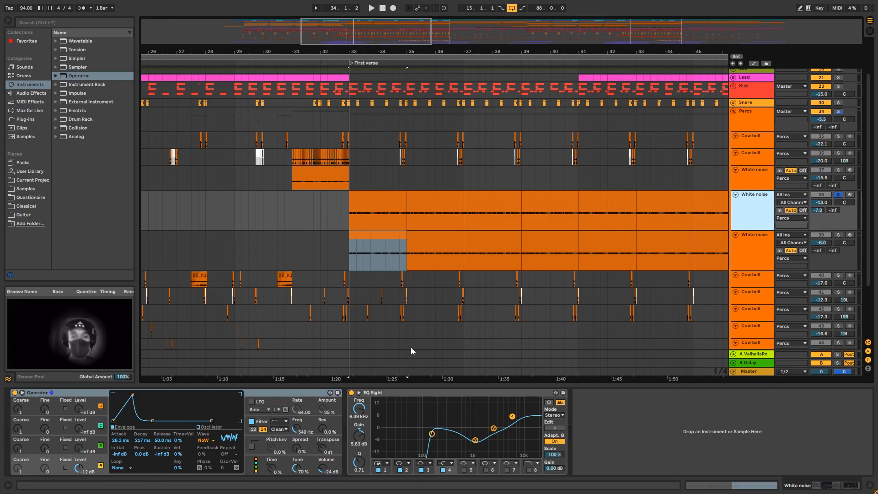
Audition White noise track 38 alone from bar 33, and again with track 39 soloed alongside it.
{"action": "left_click", "coordinate": [390, 194]}
{"action": "key", "text": "space"}
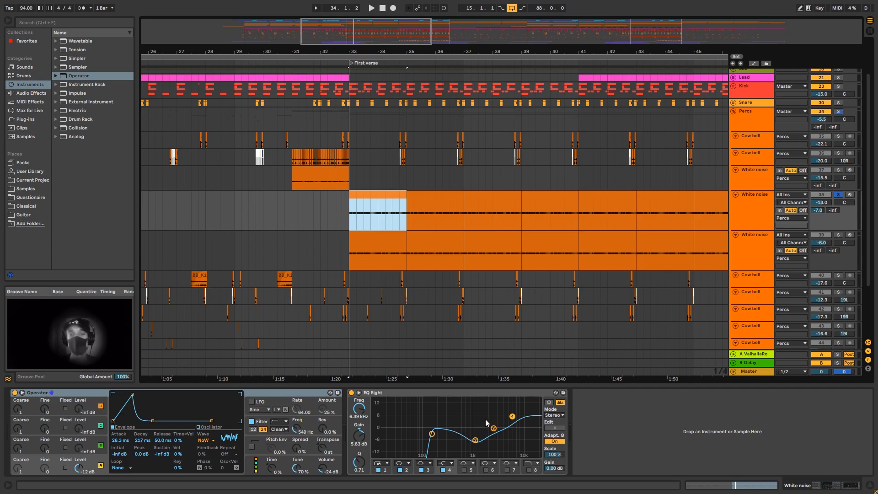
{"action": "left_click", "coordinate": [839, 235]}
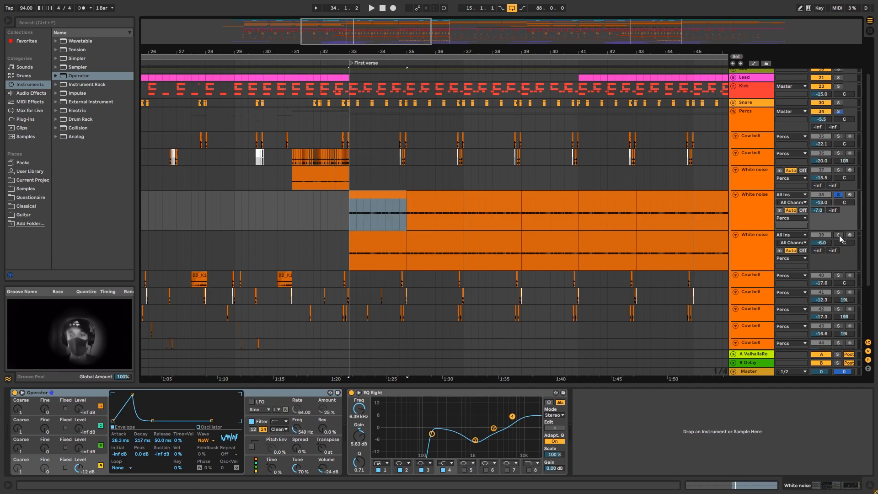
{"action": "left_click", "coordinate": [383, 198]}
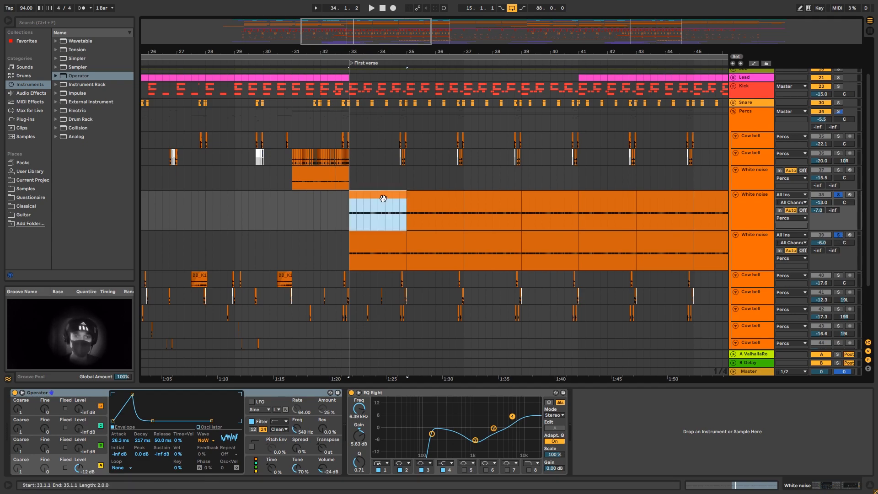
{"action": "key", "text": "space"}
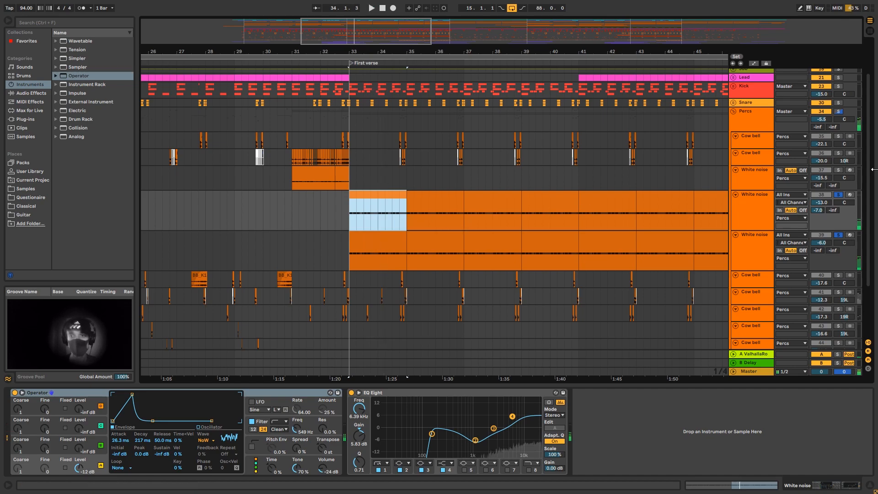
{"action": "key", "text": "space"}
Unsolo the White noise tracks and collapse the Percs and Hi hats groups.
{"action": "left_click", "coordinate": [839, 196]}
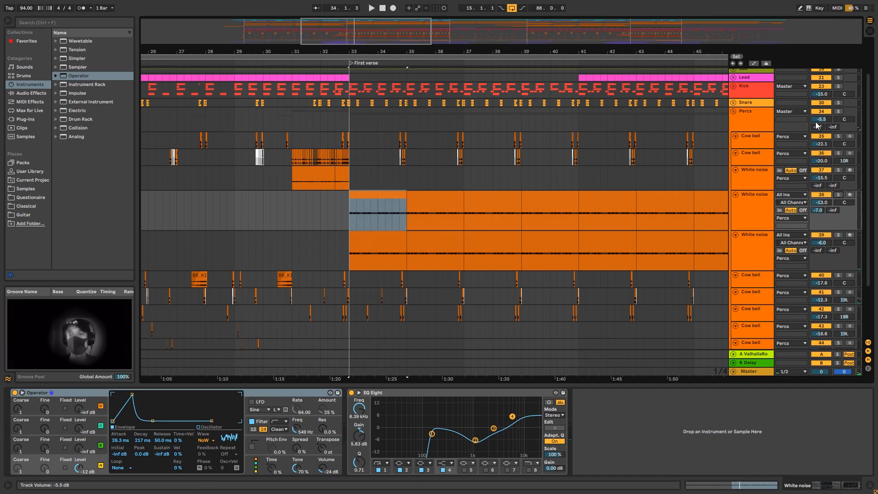
{"action": "left_click", "coordinate": [733, 111]}
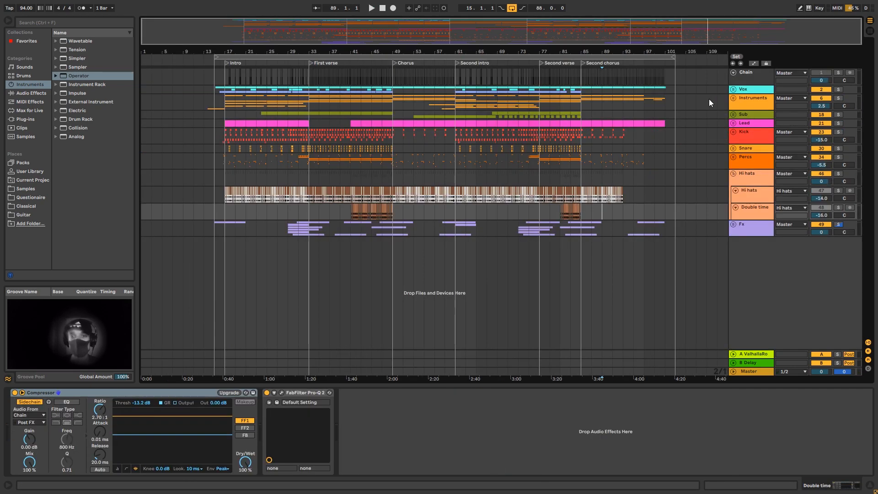
{"action": "left_click", "coordinate": [732, 157]}
{"action": "left_click", "coordinate": [731, 157]}
{"action": "left_click", "coordinate": [732, 151]}
{"action": "left_click", "coordinate": [732, 151]}
{"action": "left_click", "coordinate": [734, 174]}
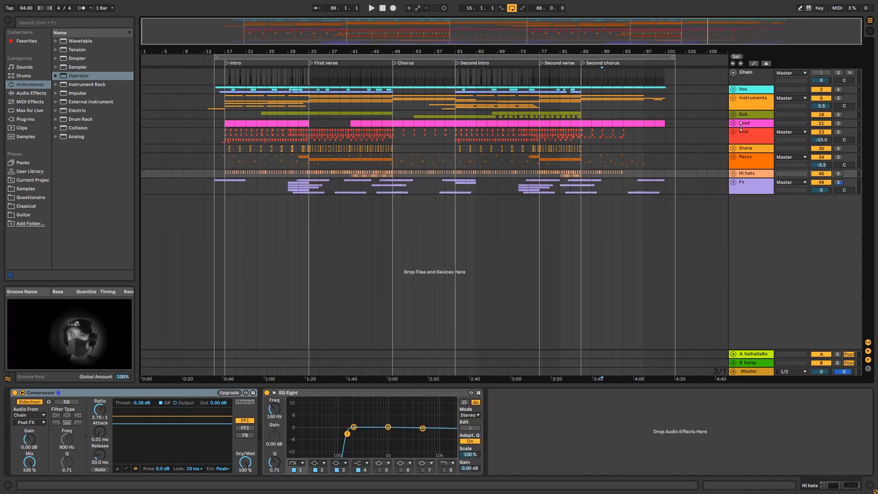